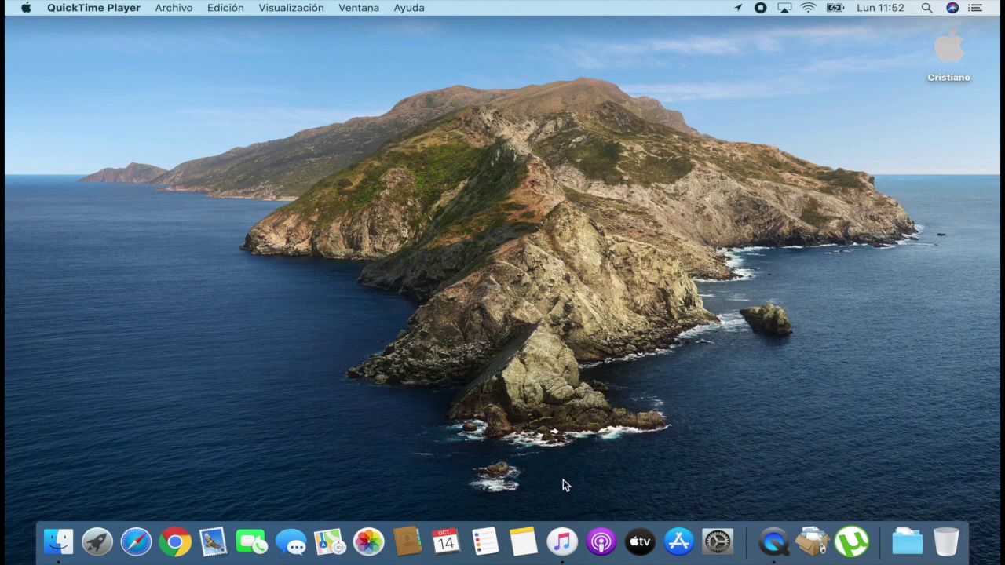
View the song library in Música, and open the Media folder within the Música folder in Finder
left_click(562, 540)
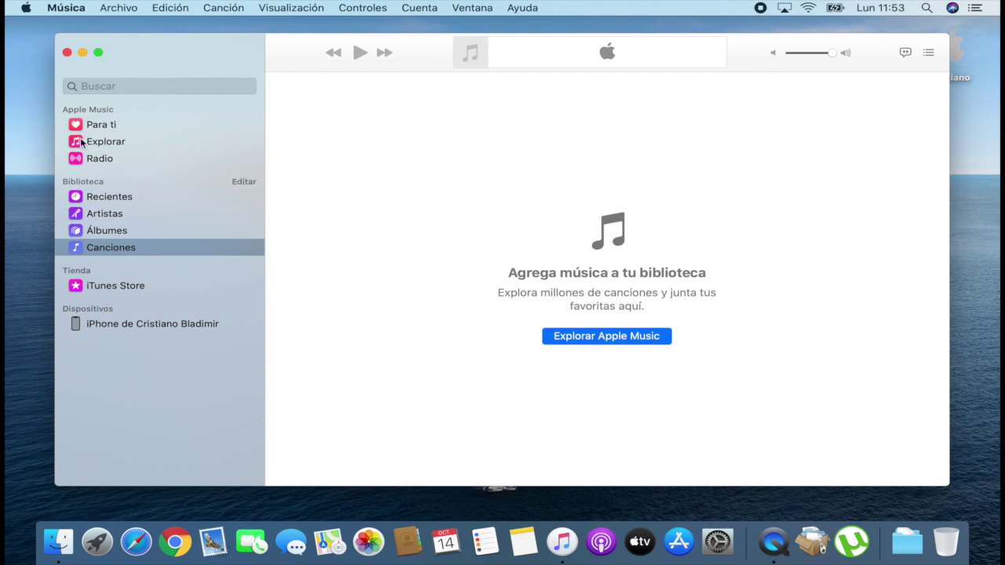
left_click(66, 52)
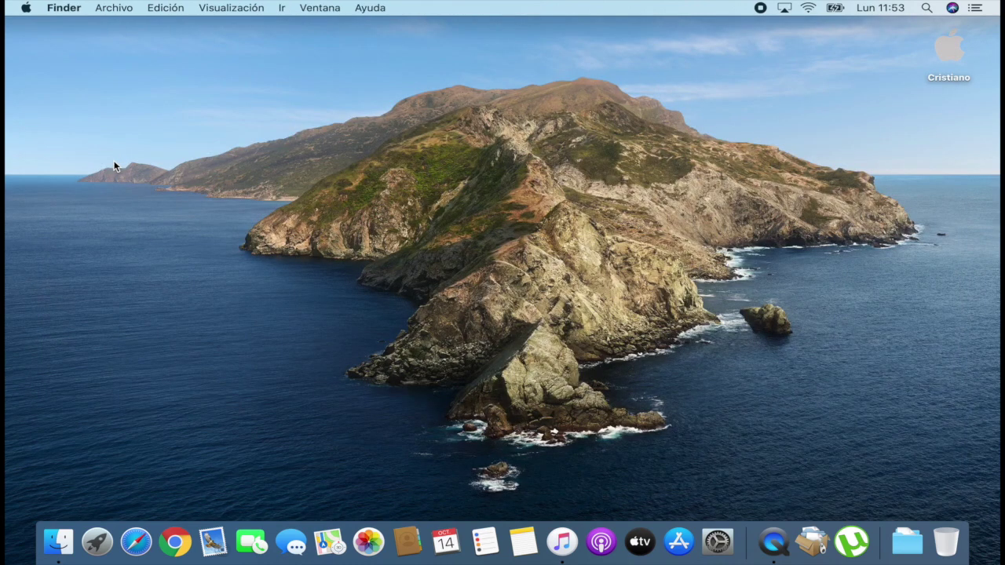
left_click(58, 542)
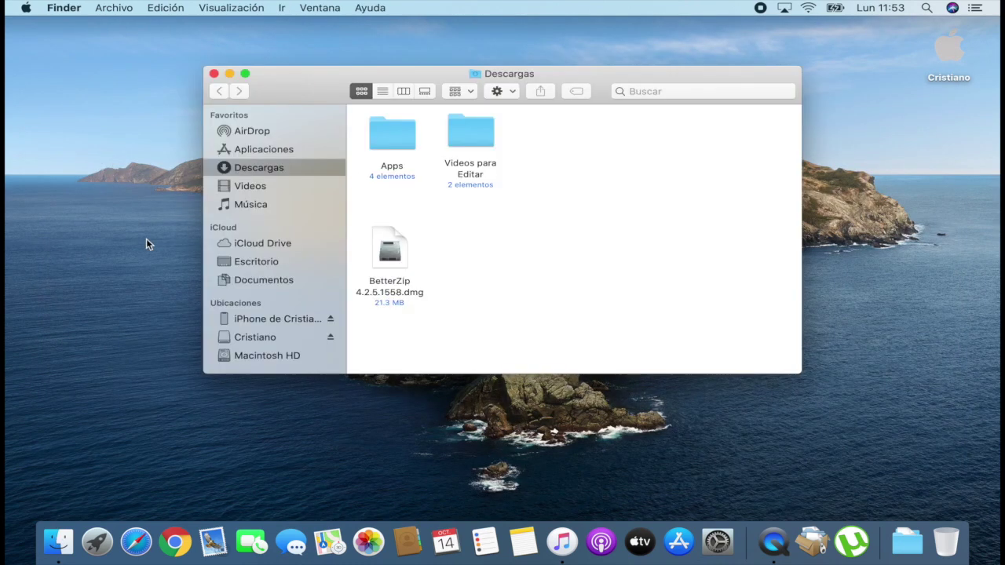
left_click(226, 207)
left_click(405, 132)
double_click(405, 132)
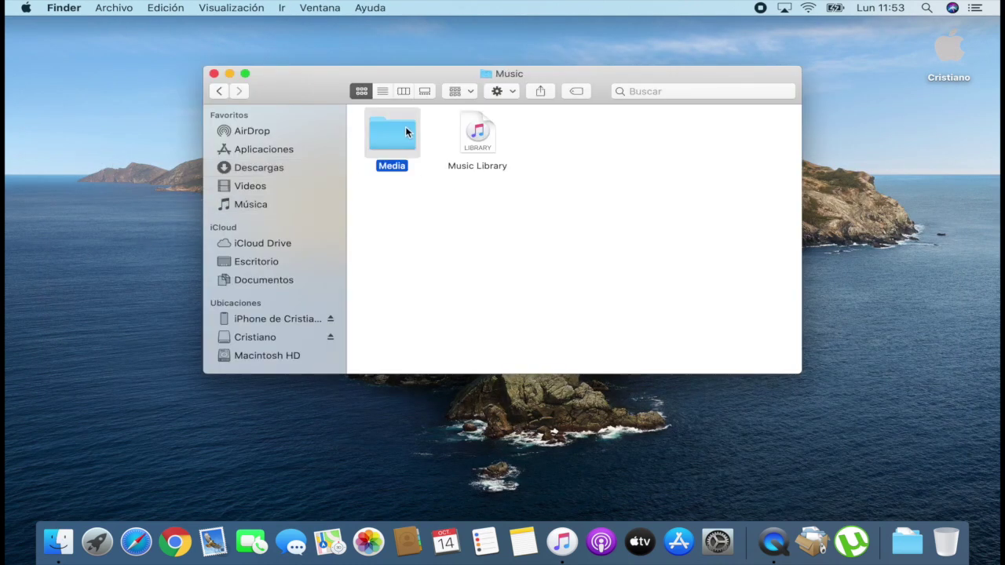
double_click(406, 132)
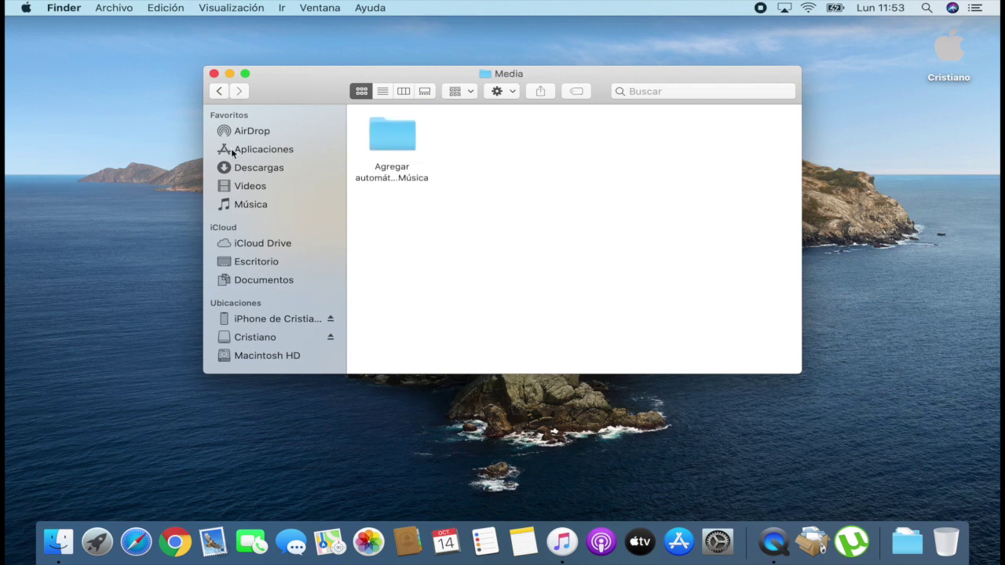
Open the artist folders on the external drive under itunes, iTunes, iTunes Media, Music
left_click(268, 318)
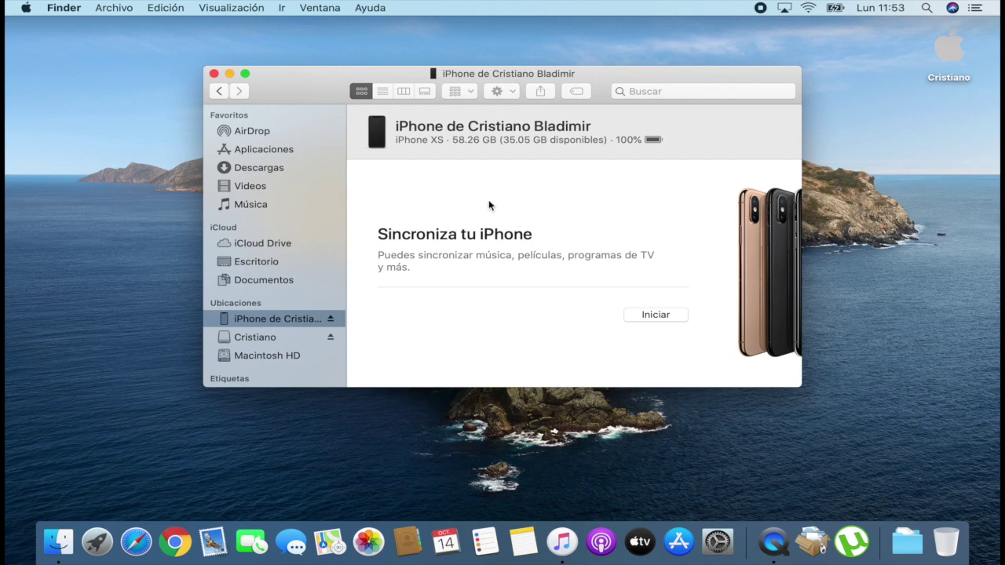
left_click(272, 338)
double_click(648, 134)
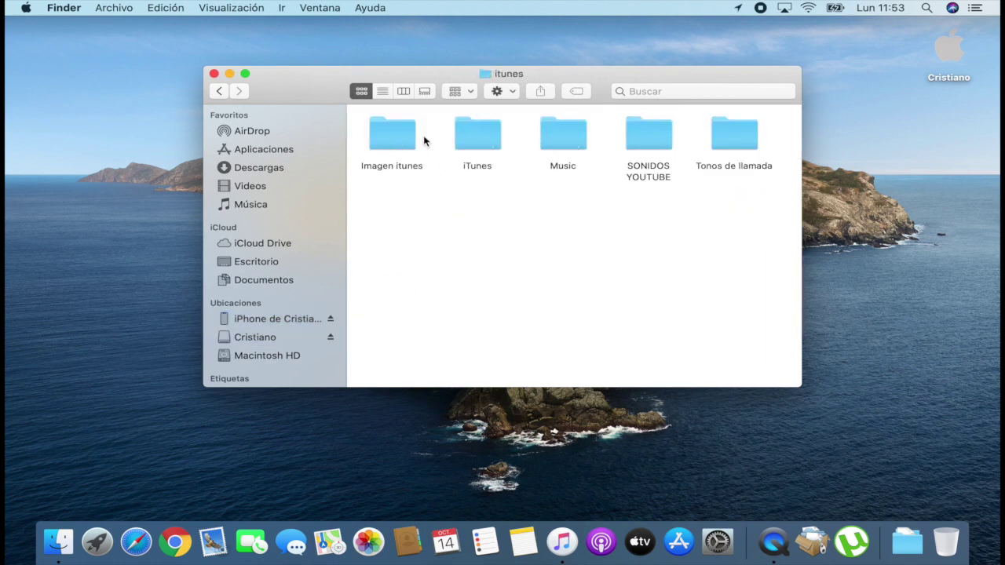
double_click(476, 146)
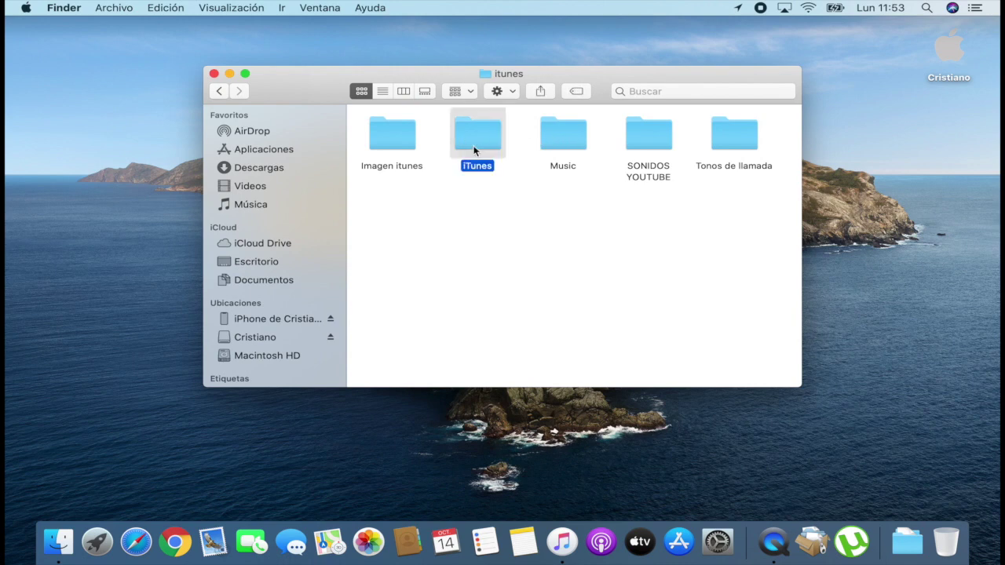
double_click(758, 160)
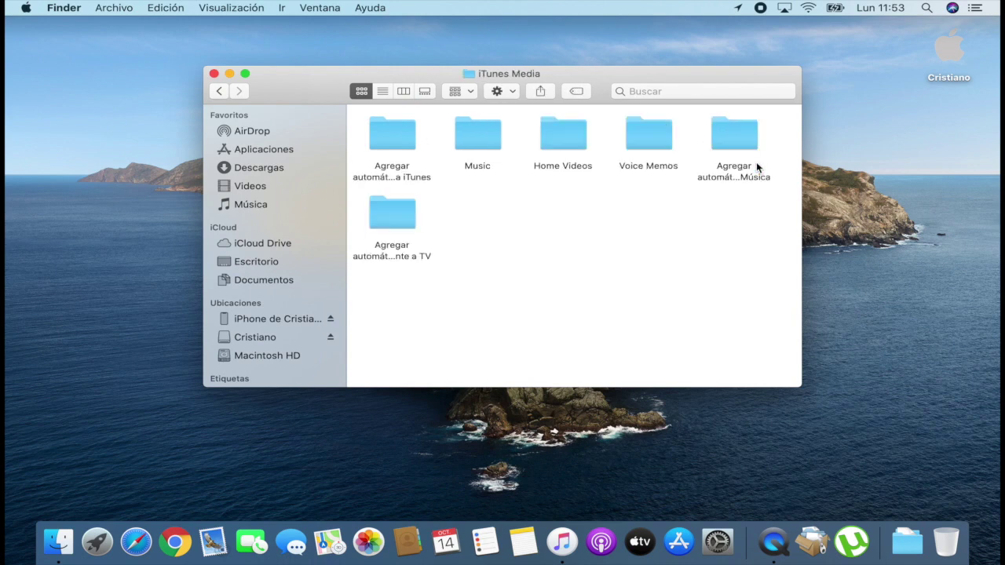
double_click(486, 134)
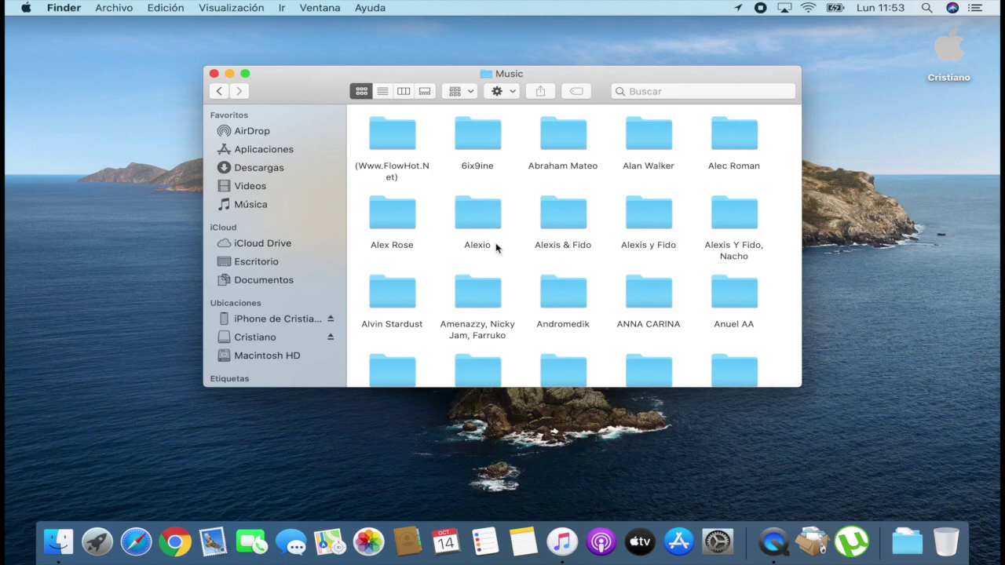
Import Faded.mp3 from the Alan Walker folder's Spinnin Records subfolder into the Música library and bring up the song list
scroll(496, 247, "down", 15)
scroll(496, 247, "up", 15)
double_click(633, 132)
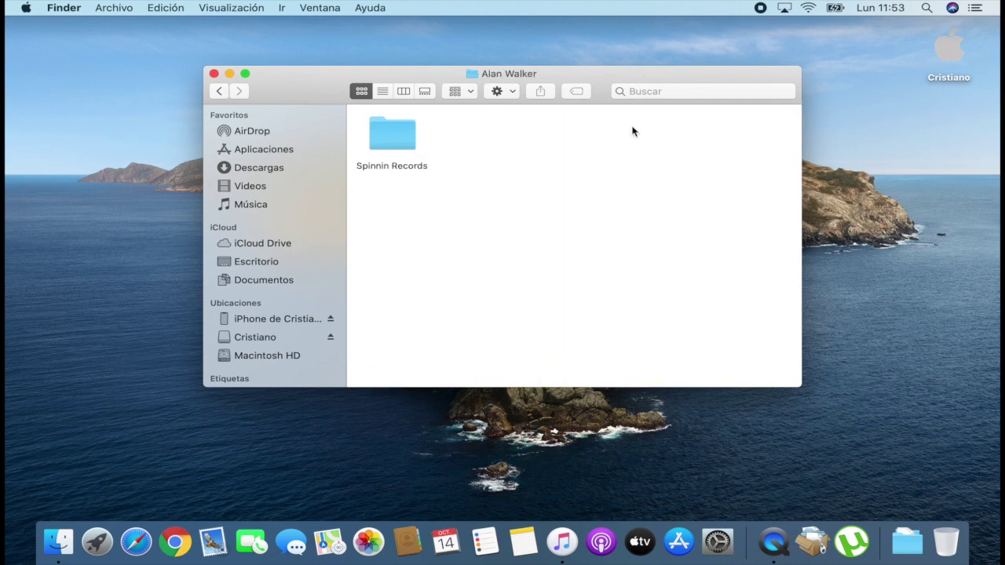
double_click(386, 147)
double_click(405, 138)
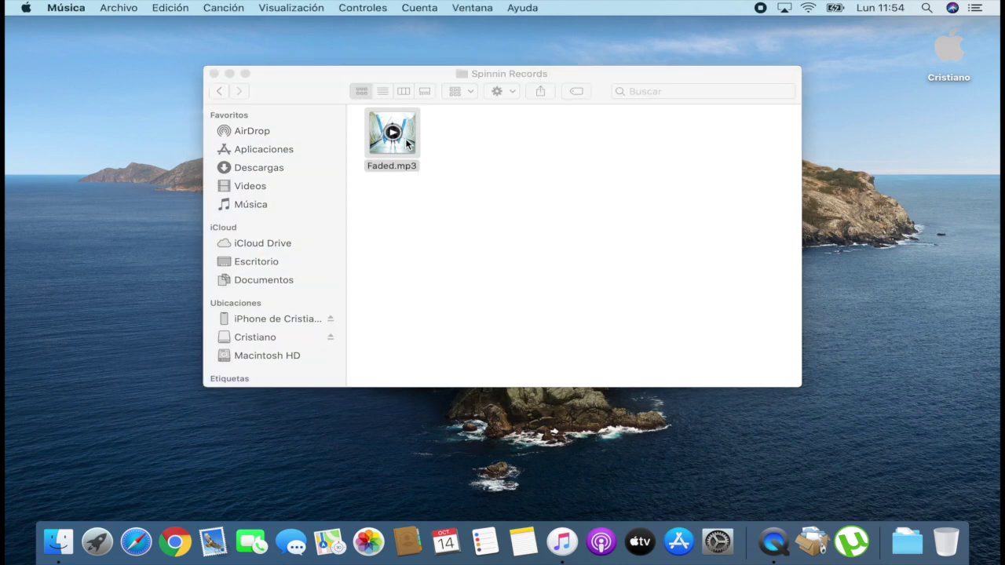
left_click(562, 541)
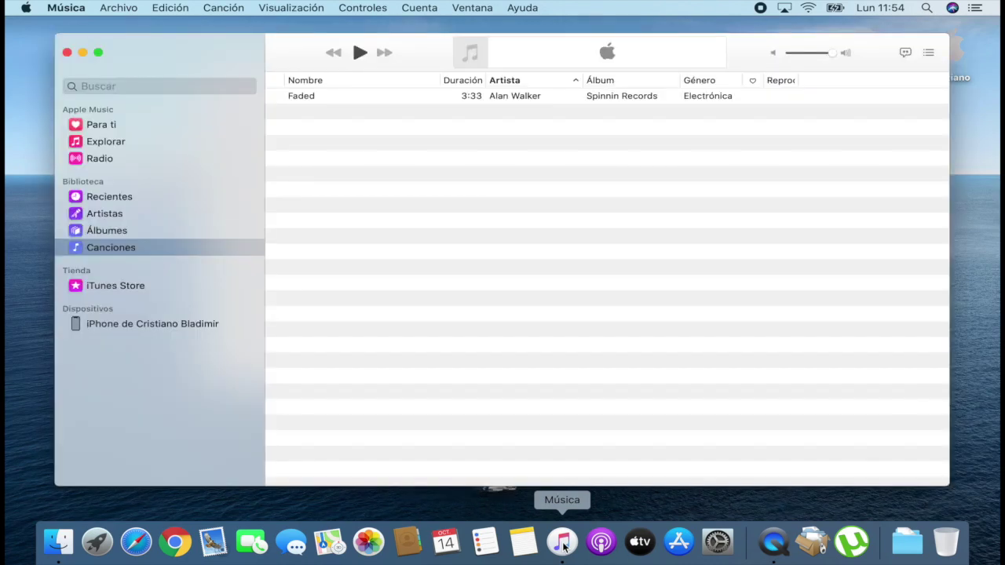
Play Faded briefly and pause it, leaving the Música and Finder windows closed
left_click(398, 97)
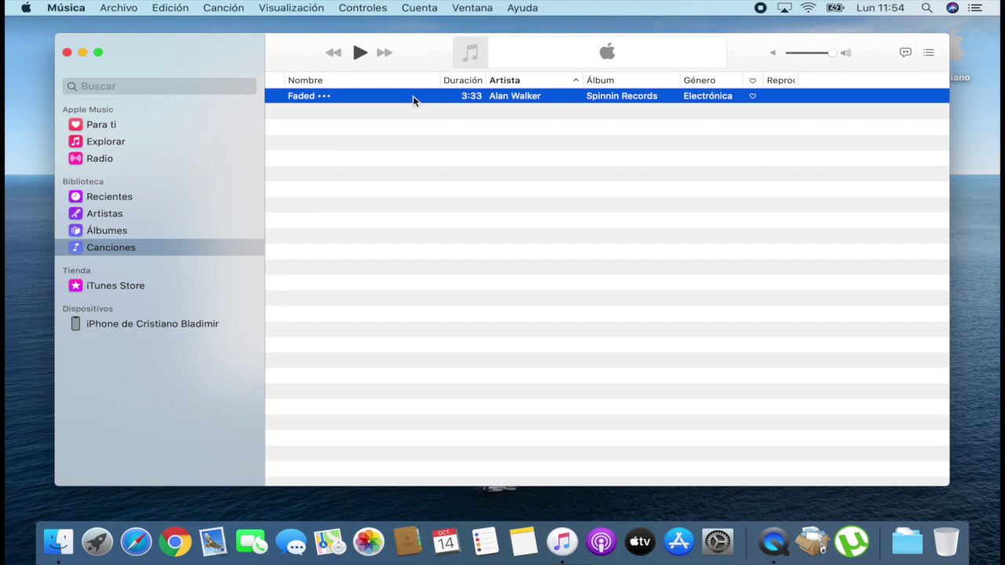
double_click(414, 98)
key("XF86AudioRaiseVolume")
key("space")
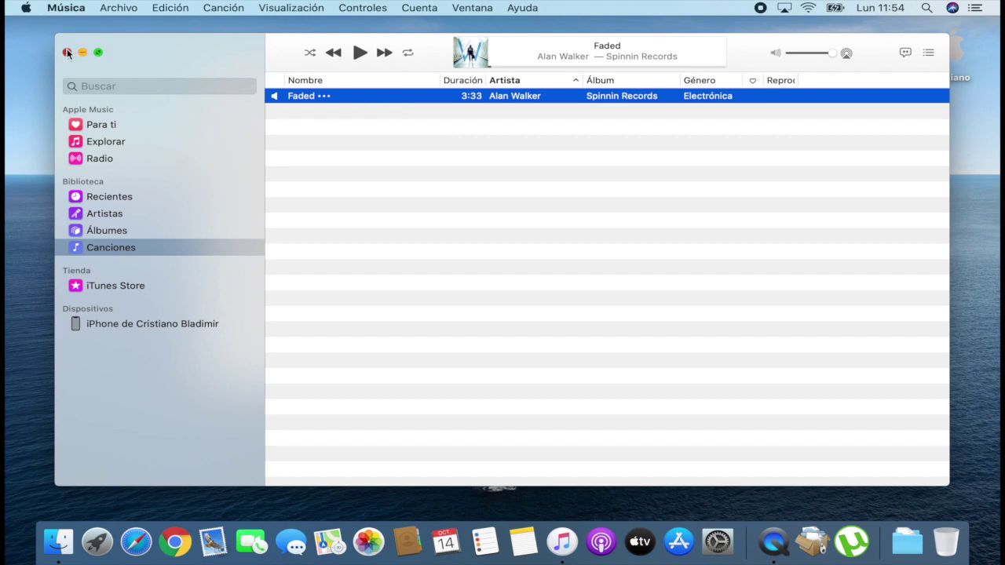
left_click(68, 52)
left_click(213, 74)
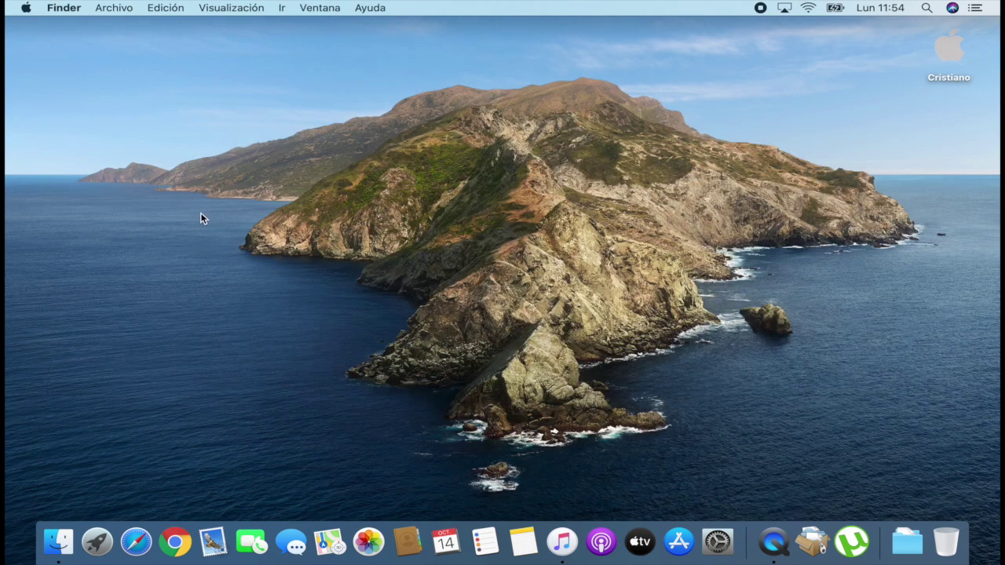
Check the local Música folder's Music, Media, Music subfolders in Finder for the imported song's artist folder
key("super+n")
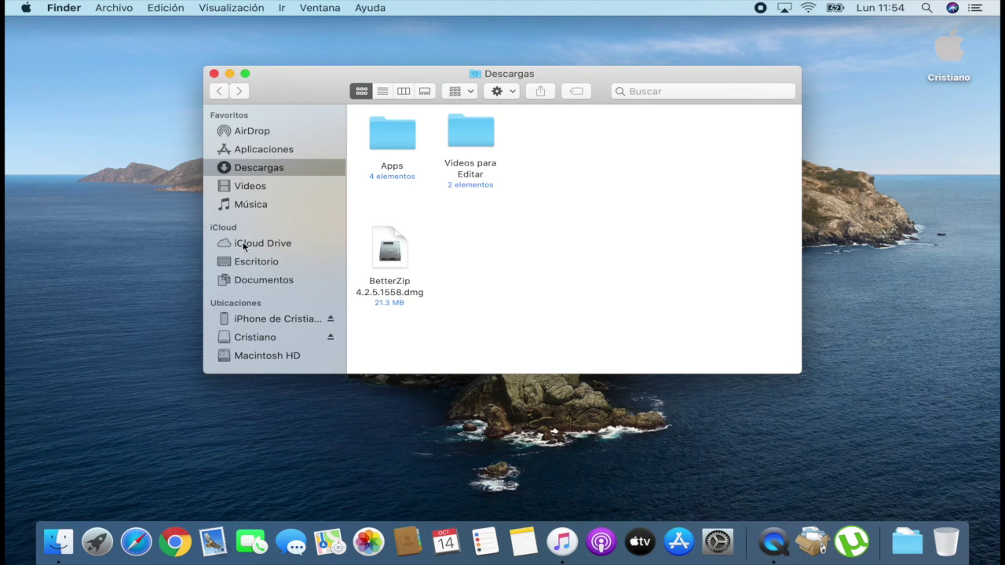
left_click(247, 209)
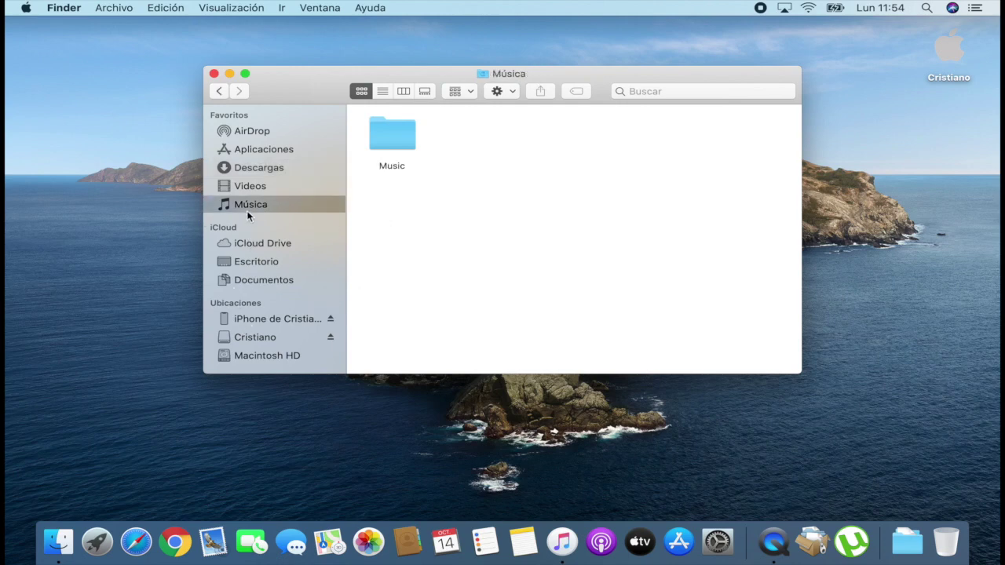
double_click(388, 139)
double_click(412, 139)
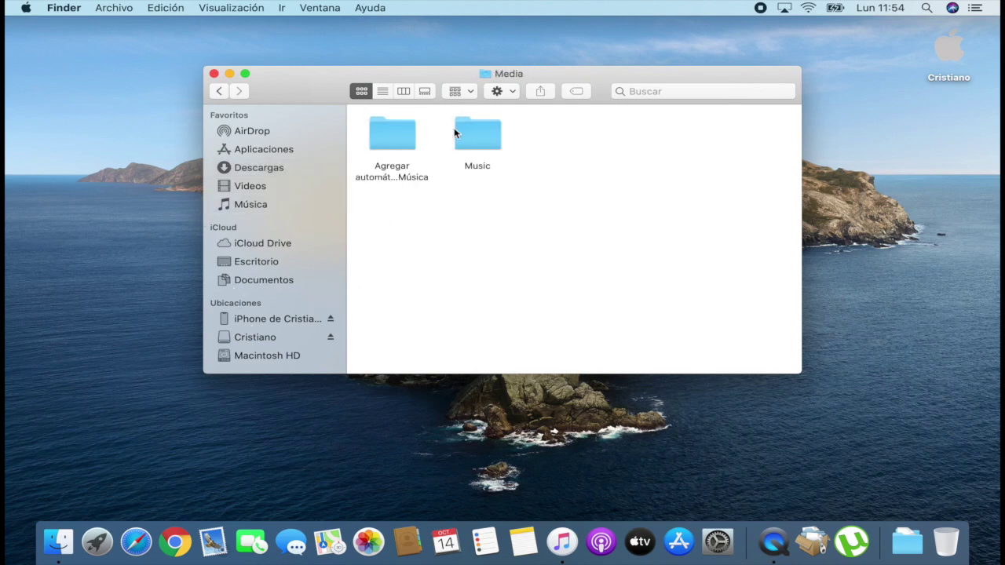
double_click(478, 134)
left_click(408, 142)
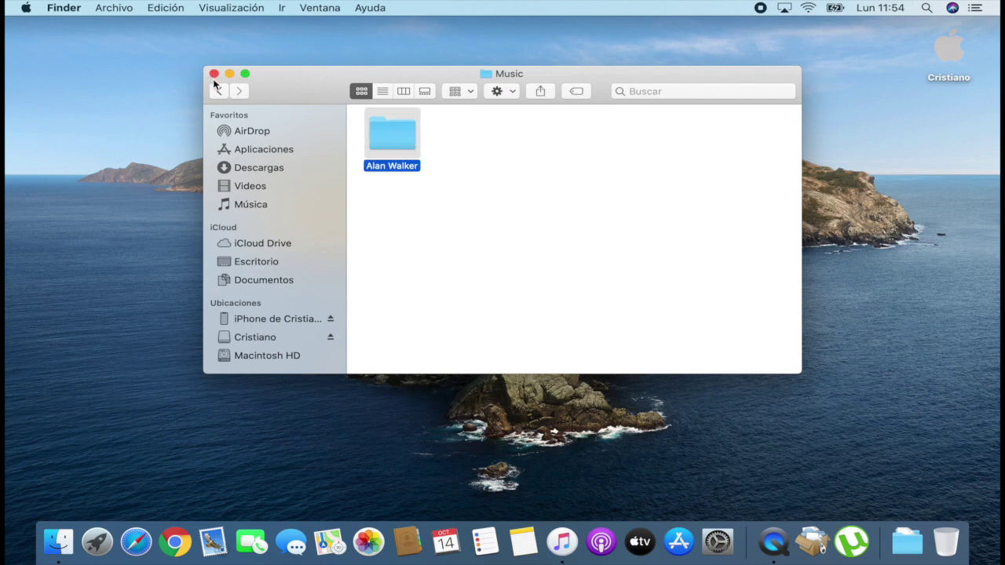
View Faded's artwork in the Música mini player, return to the full player, and close the open windows
left_click(562, 541)
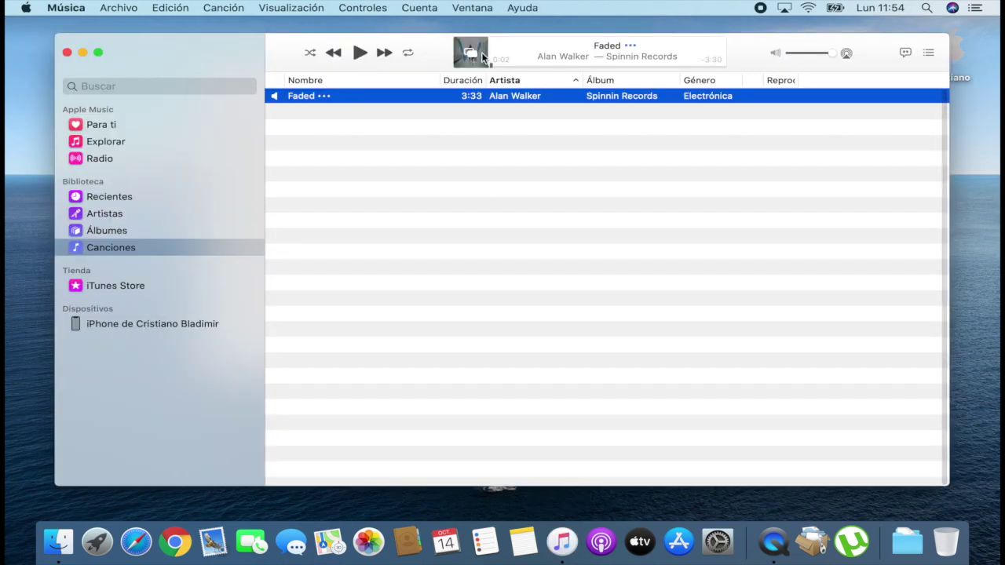
left_click(477, 53)
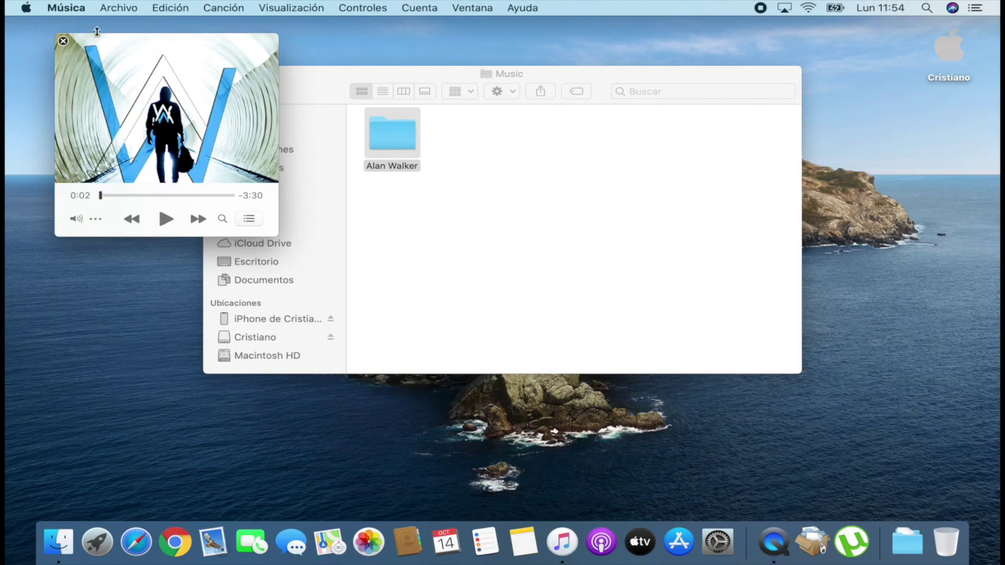
left_click(62, 41)
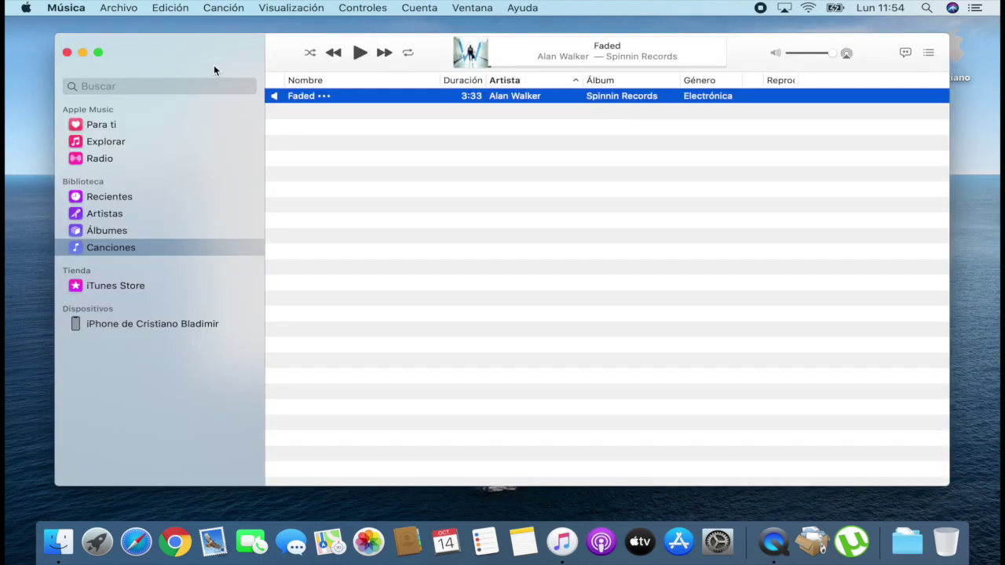
left_click(67, 52)
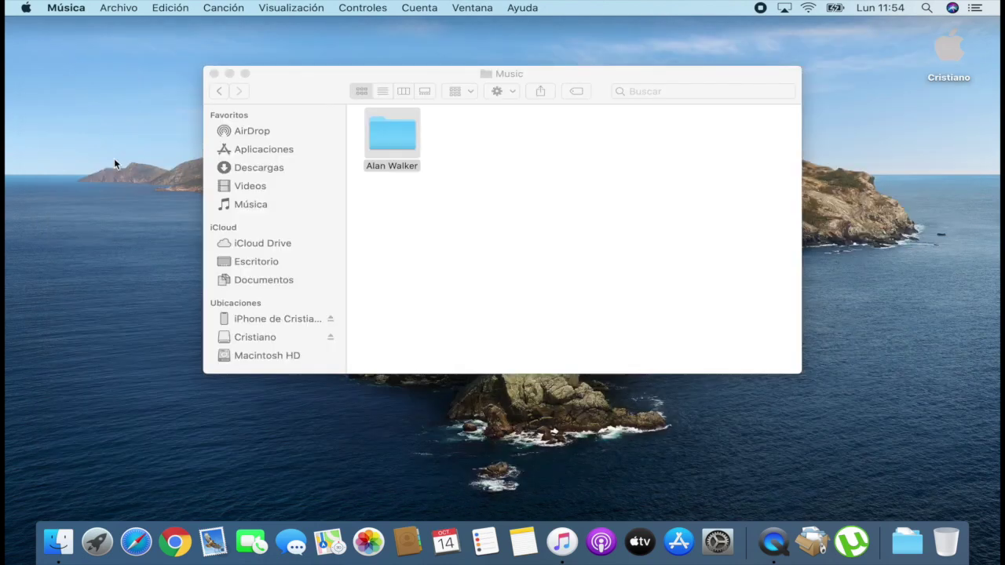
left_click(213, 73)
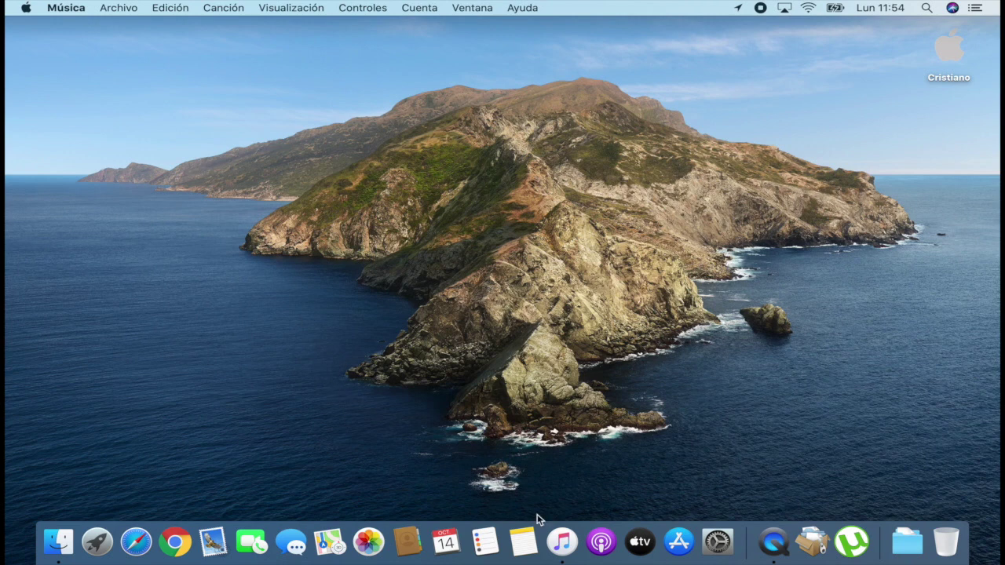
Review the details and artwork in Faded's song information in Música, and dismiss it without saving changes
left_click(562, 542)
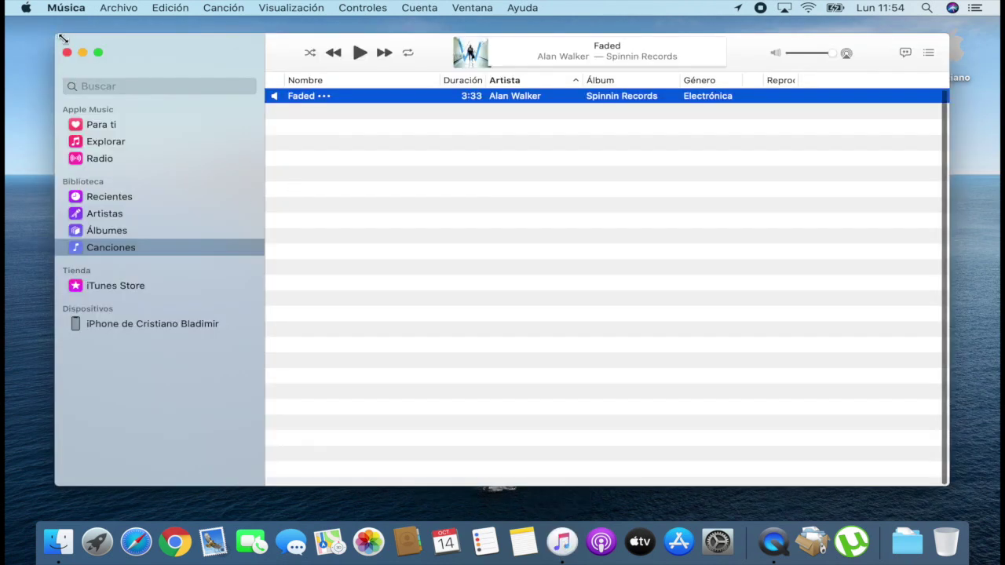
scroll(368, 157, "up", 2)
mouse_move(459, 61)
key("super+i")
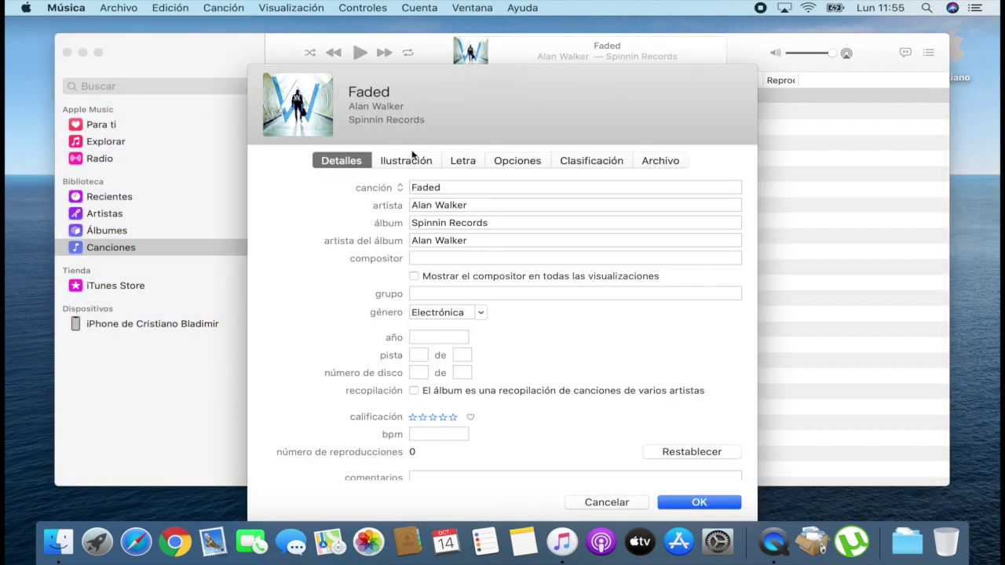
left_click(406, 160)
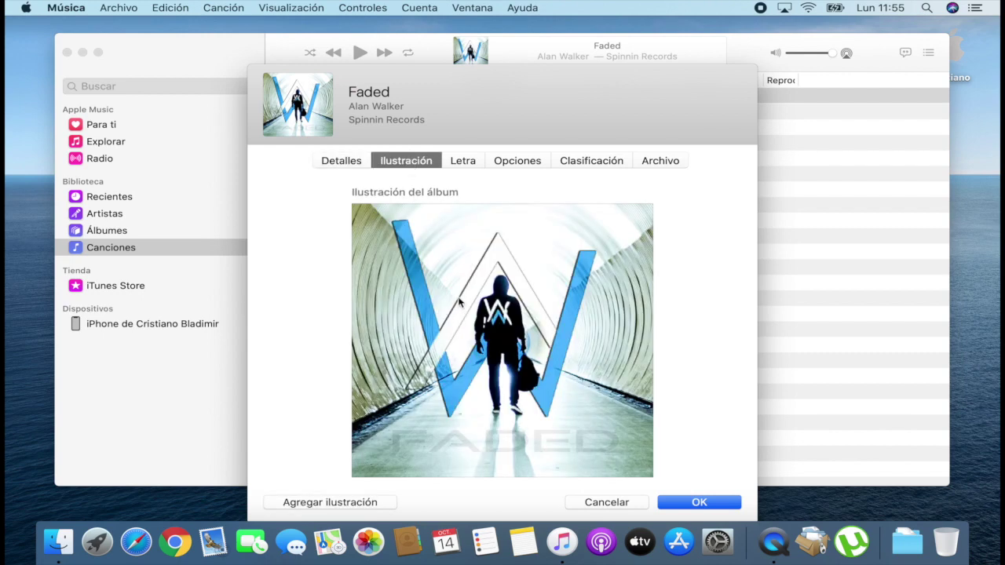
left_click(341, 160)
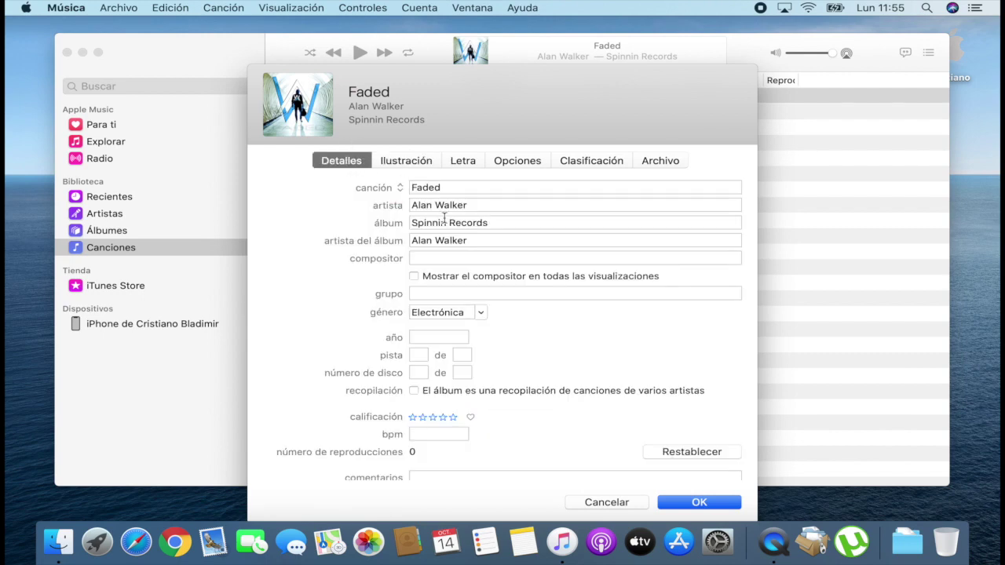
scroll(464, 210, "down", 3)
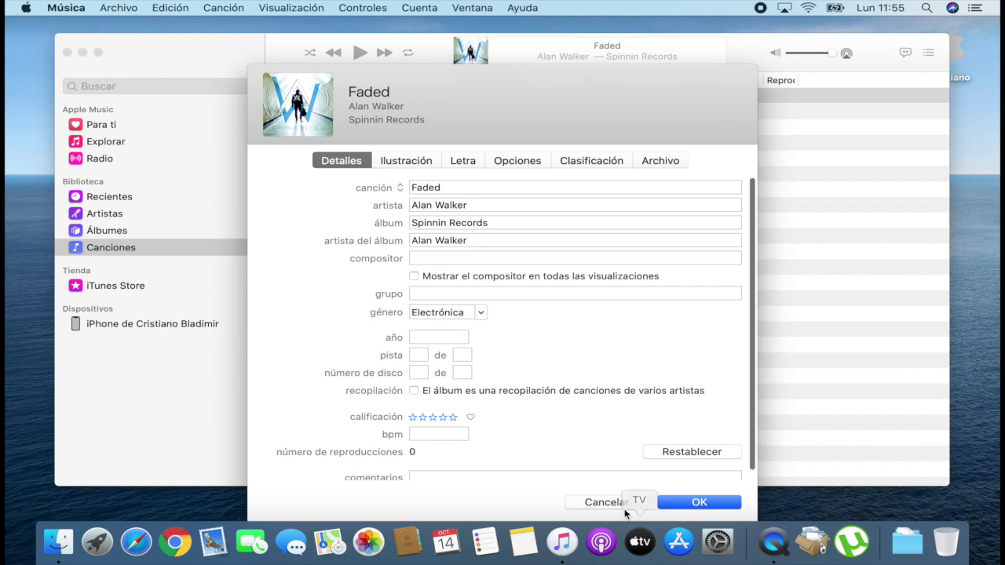
left_click(620, 506)
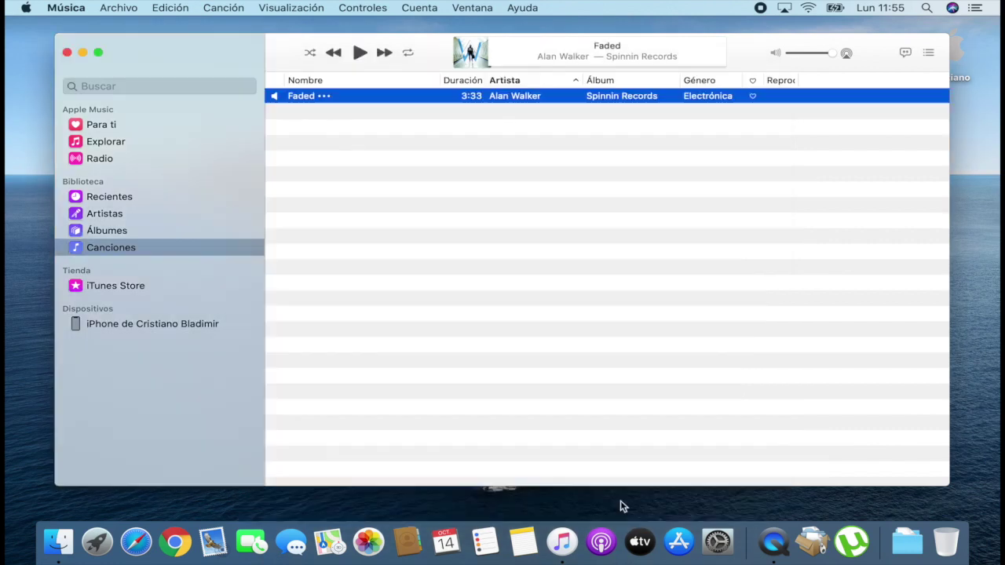
Close the Música window, open the local Música folder in Finder, and select its Music subfolder
left_click(66, 52)
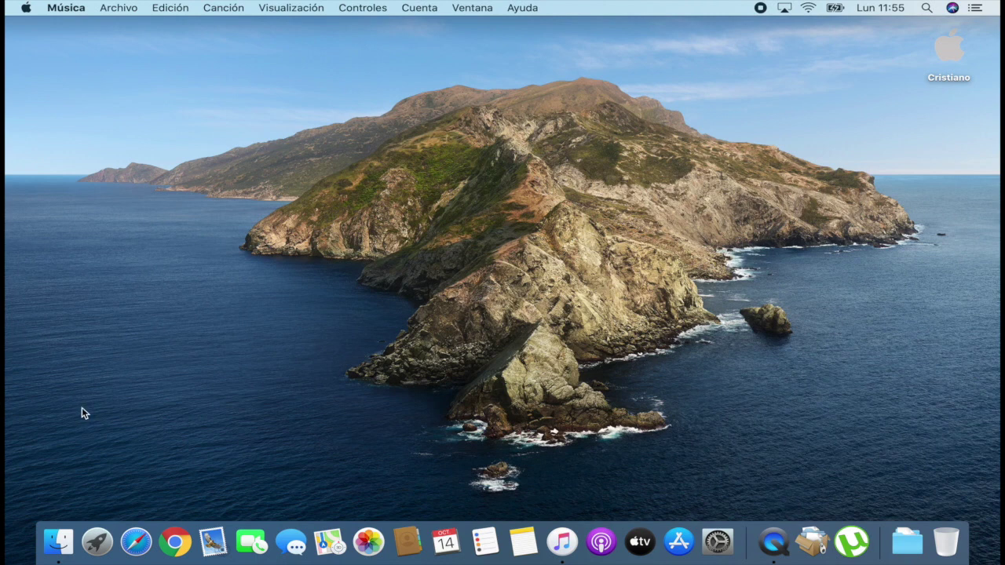
left_click(59, 540)
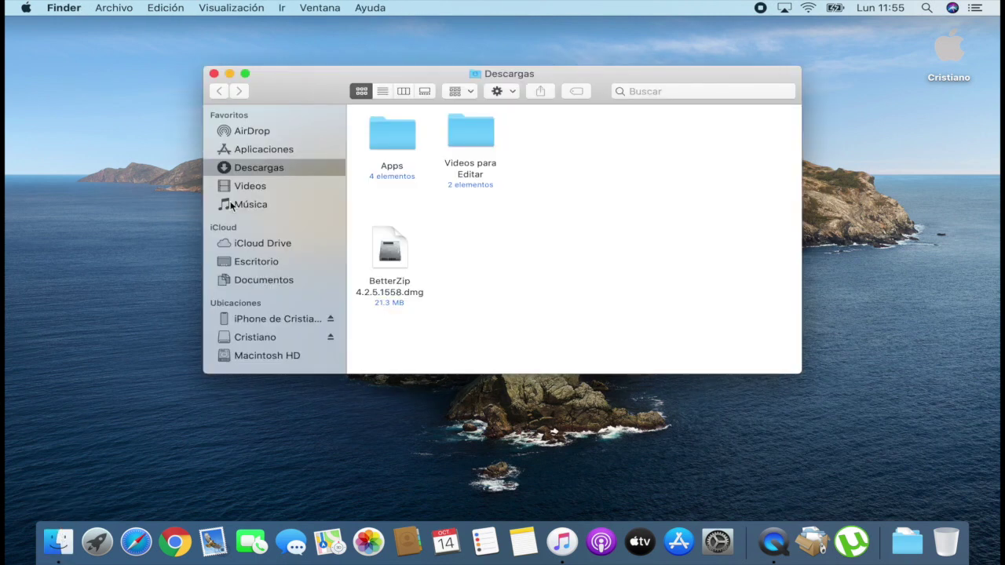
scroll(255, 344, "down", 3)
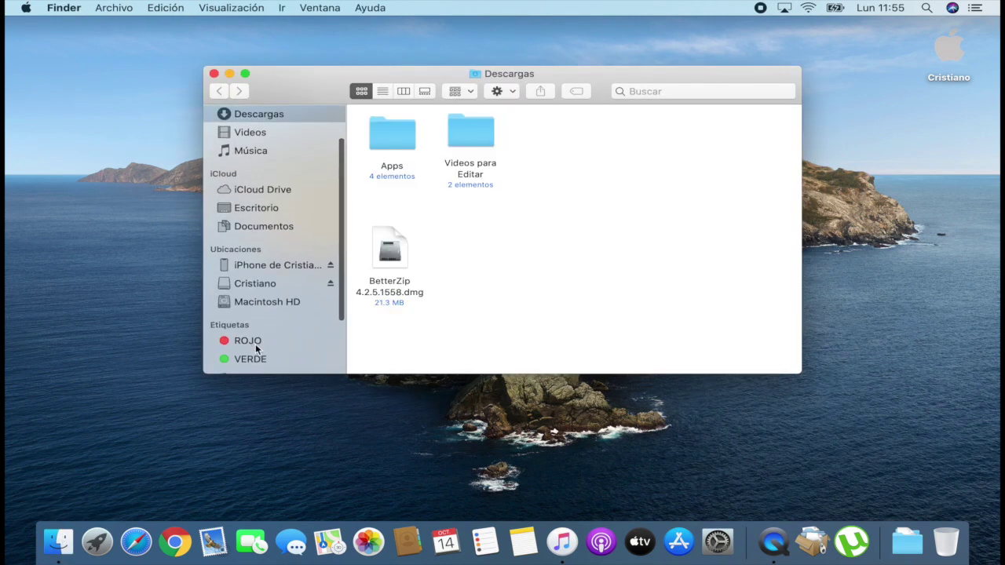
left_click(257, 149)
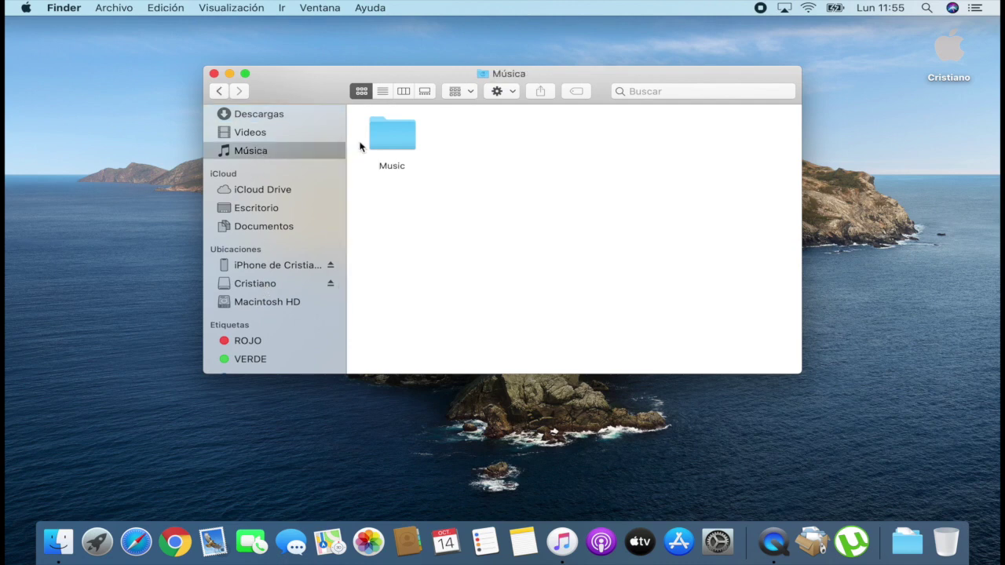
left_click(405, 145)
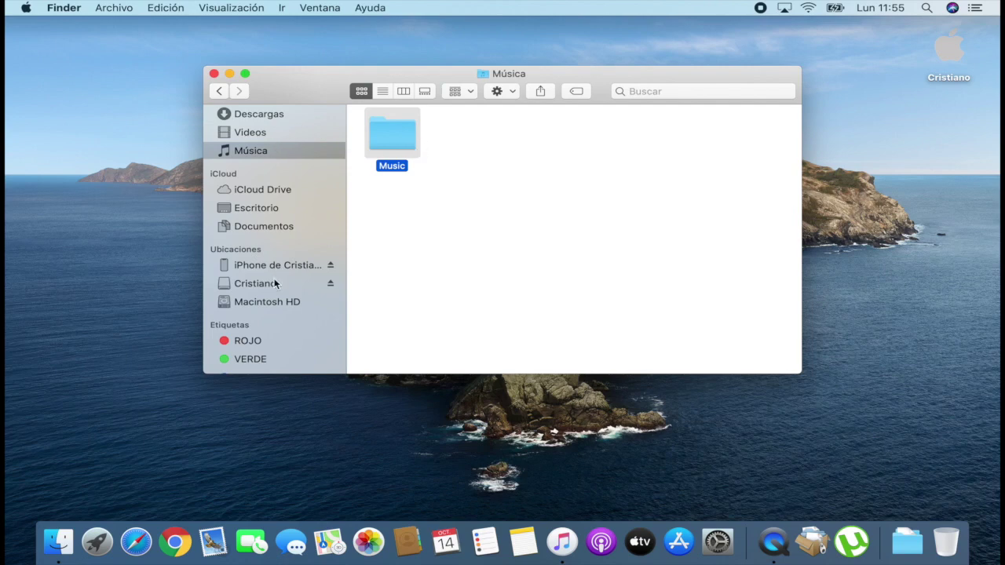
Browse the external drive's itunes folder, checking its Music and iTunes subfolders and the iTunes Media folder
left_click(251, 284)
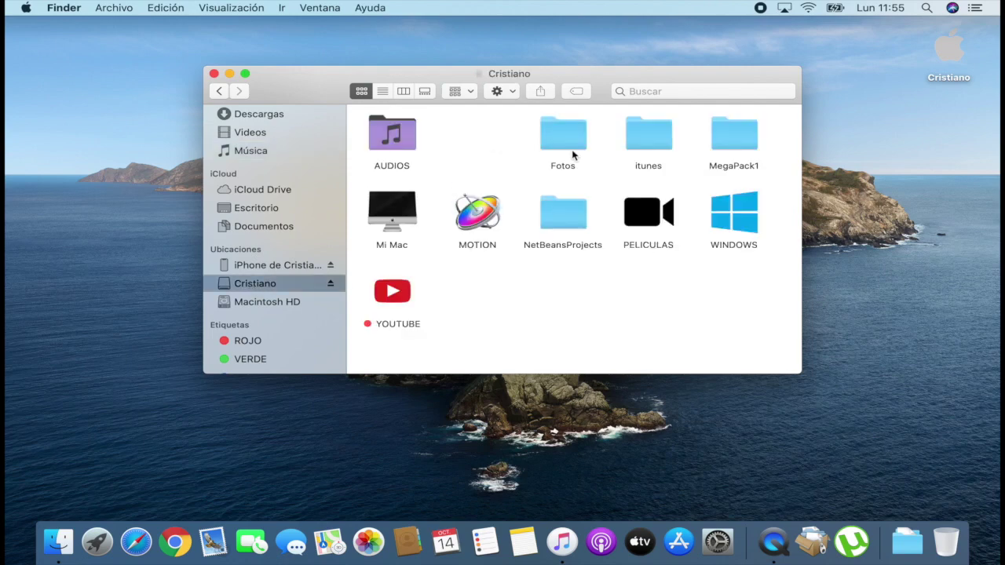
double_click(649, 129)
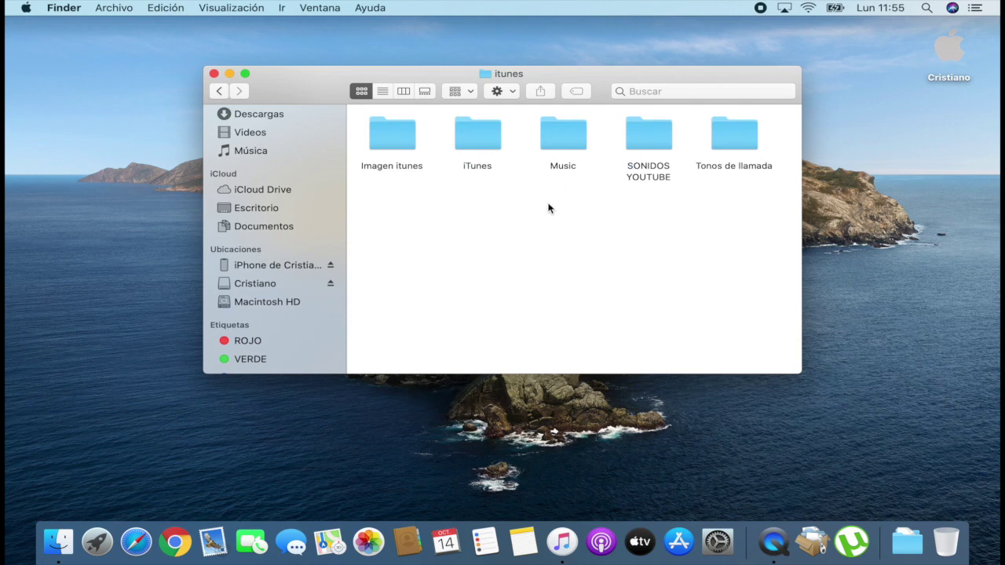
double_click(563, 132)
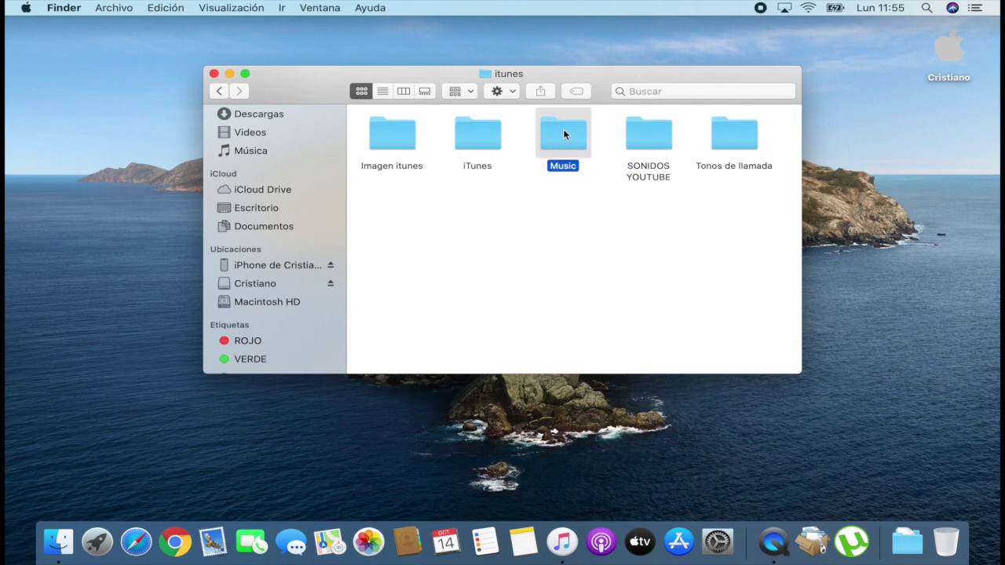
left_click(219, 91)
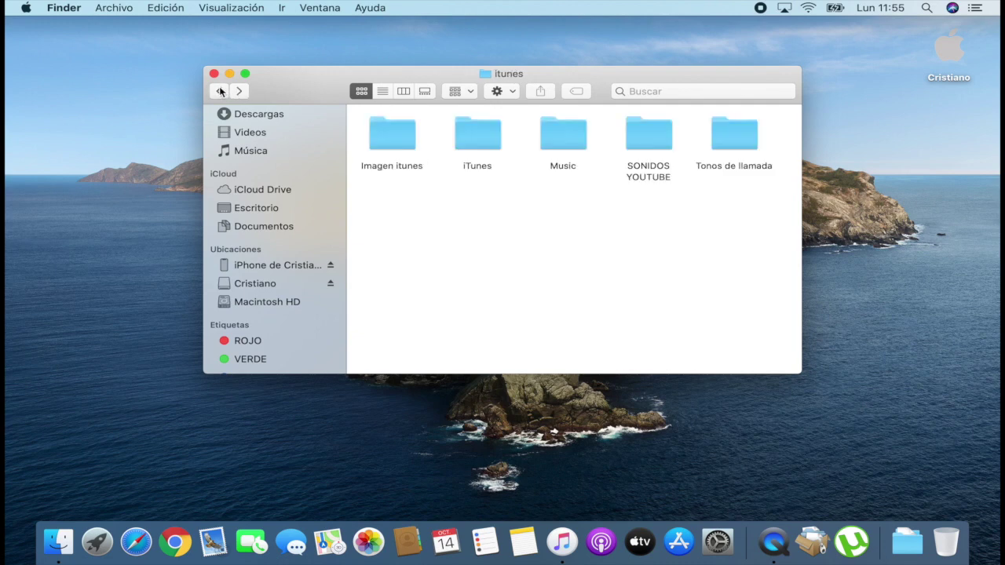
double_click(481, 139)
double_click(744, 167)
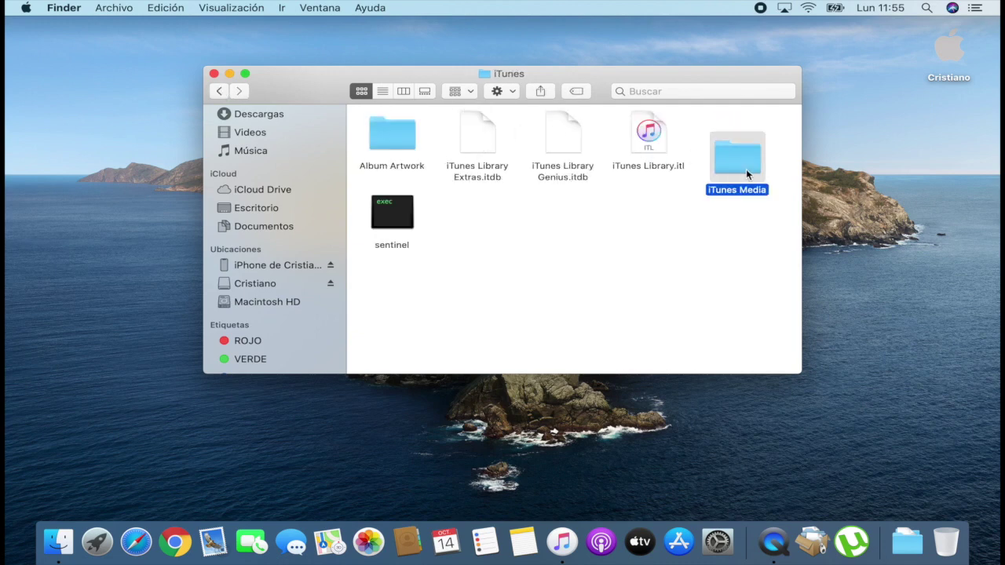
left_click(222, 92)
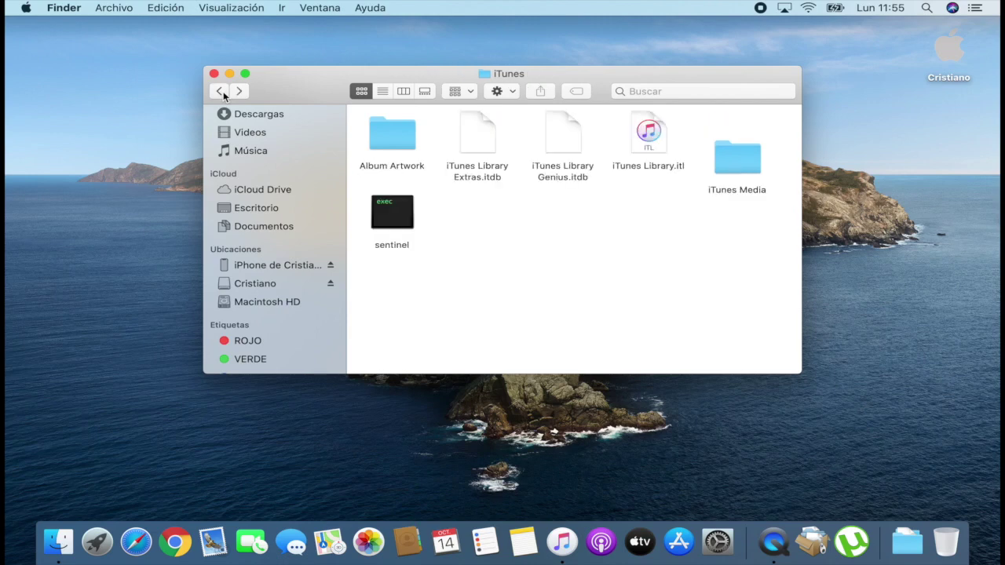
left_click(221, 91)
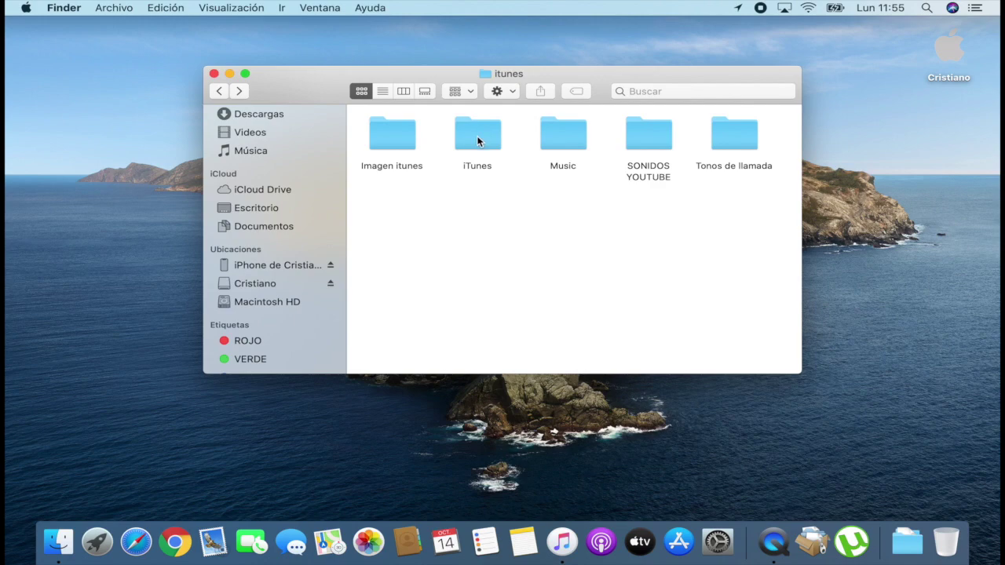
Look through the cover images in the external drive's Imagen itunes folder, and return to the itunes folder
double_click(379, 128)
scroll(481, 289, "down", 10)
scroll(481, 289, "down", 15)
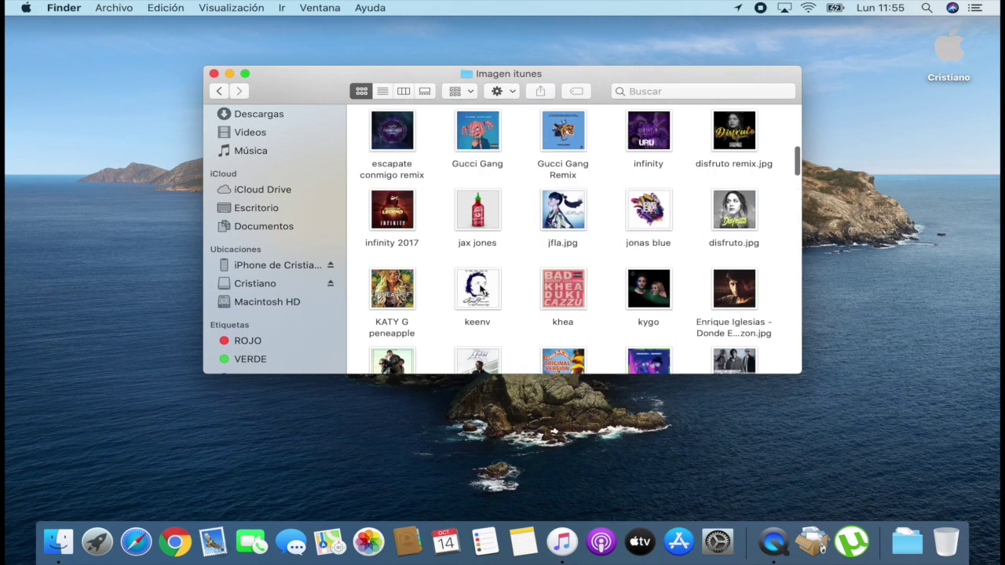
scroll(482, 289, "up", 20)
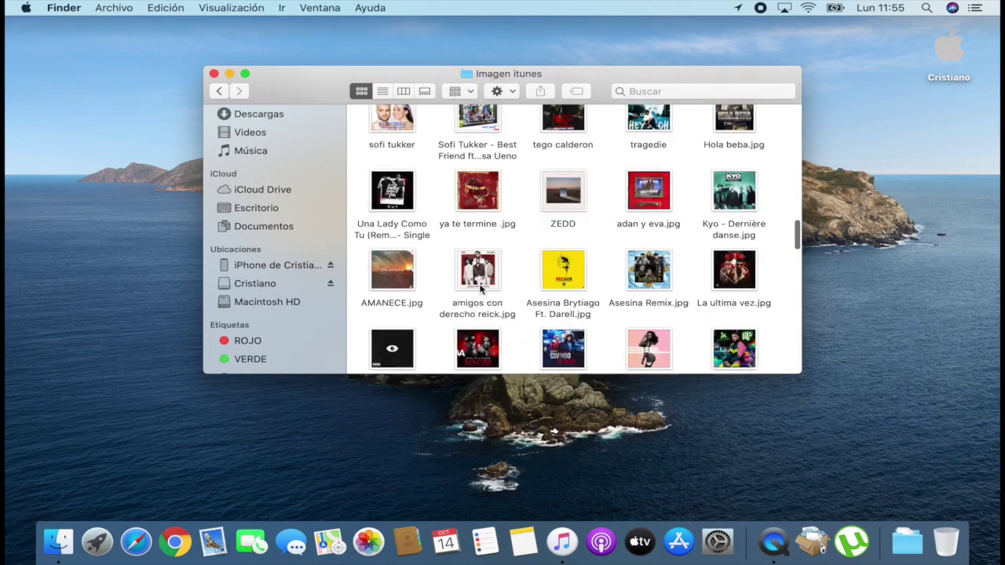
scroll(453, 224, "down", 10)
scroll(456, 220, "down", 10)
scroll(475, 220, "up", 20)
left_click(219, 92)
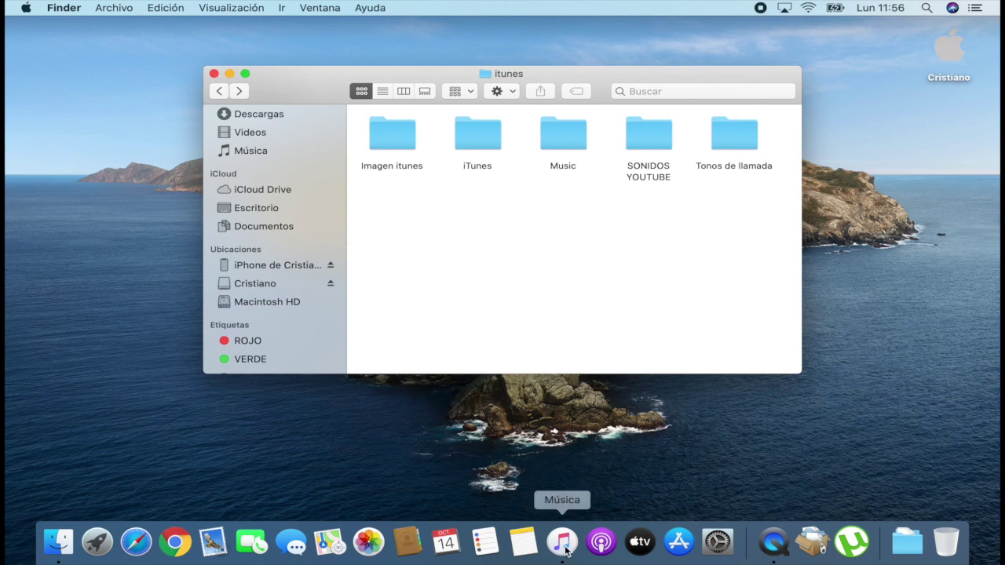
Open the iTunes folder on the external drive and search for "mp3" from there
left_click(469, 126)
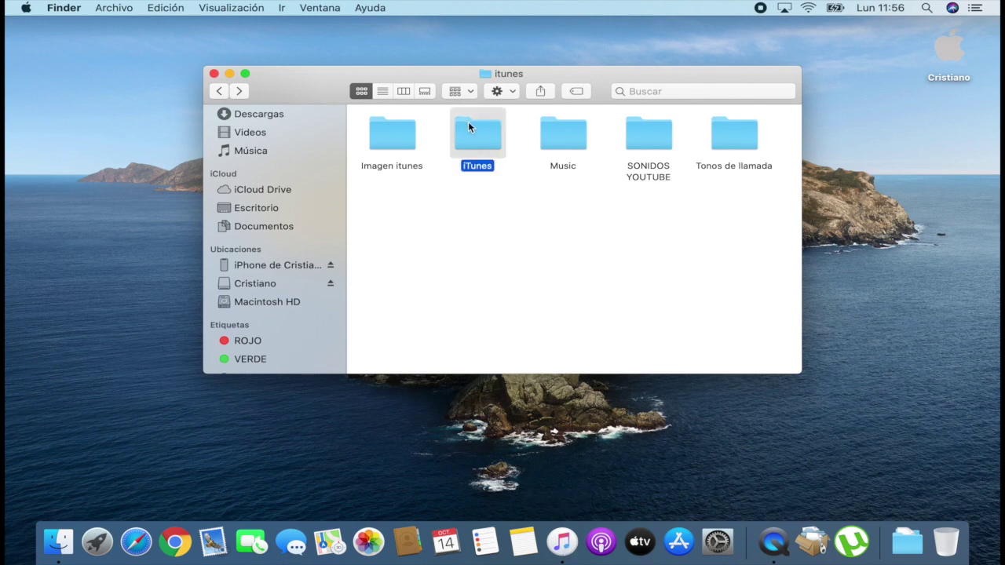
double_click(470, 126)
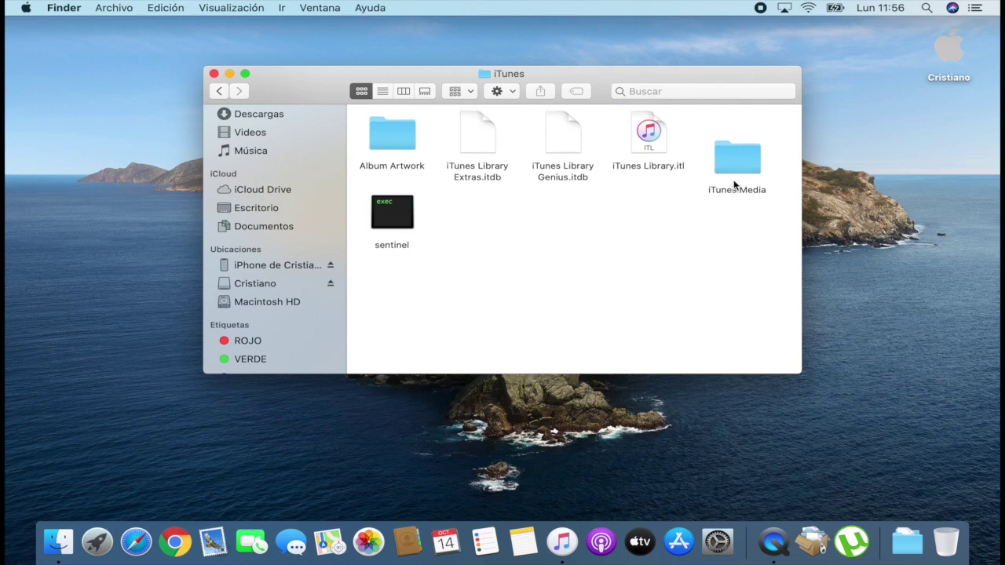
left_click(722, 92)
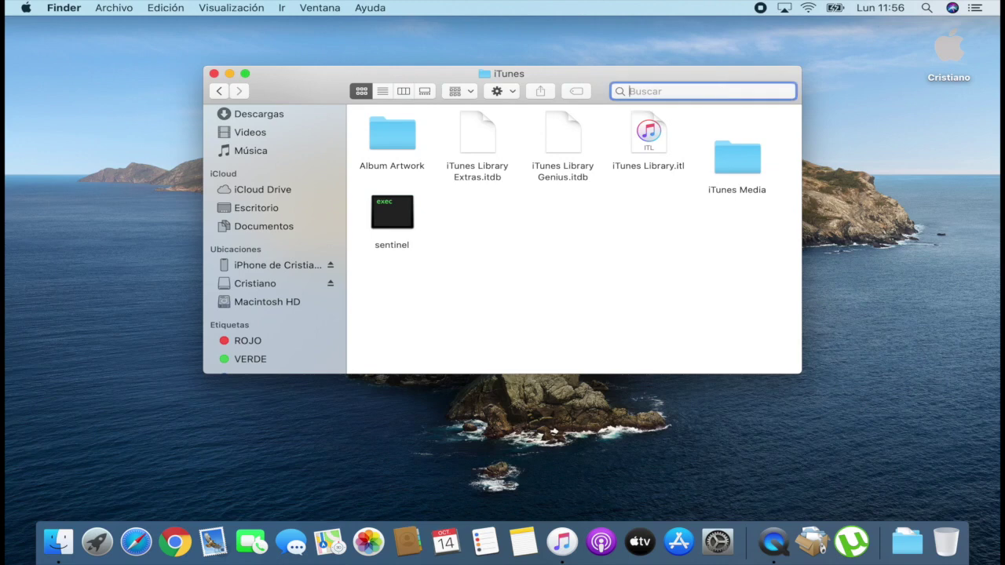
type("mp3")
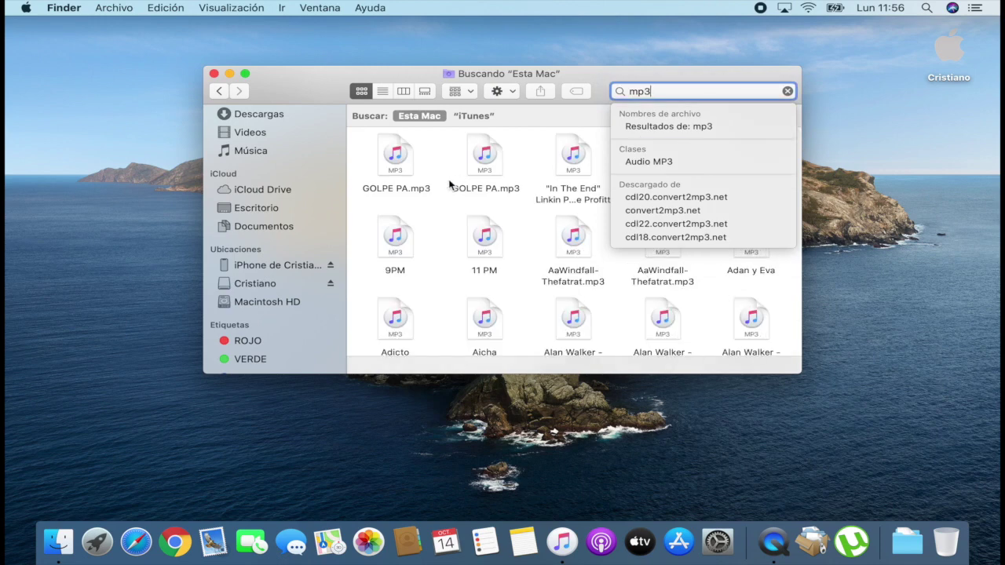
Dismiss the search suggestions and look through the mp3 results for the whole Mac
left_click(434, 211)
scroll(485, 222, "down", 4)
scroll(485, 222, "down", 20)
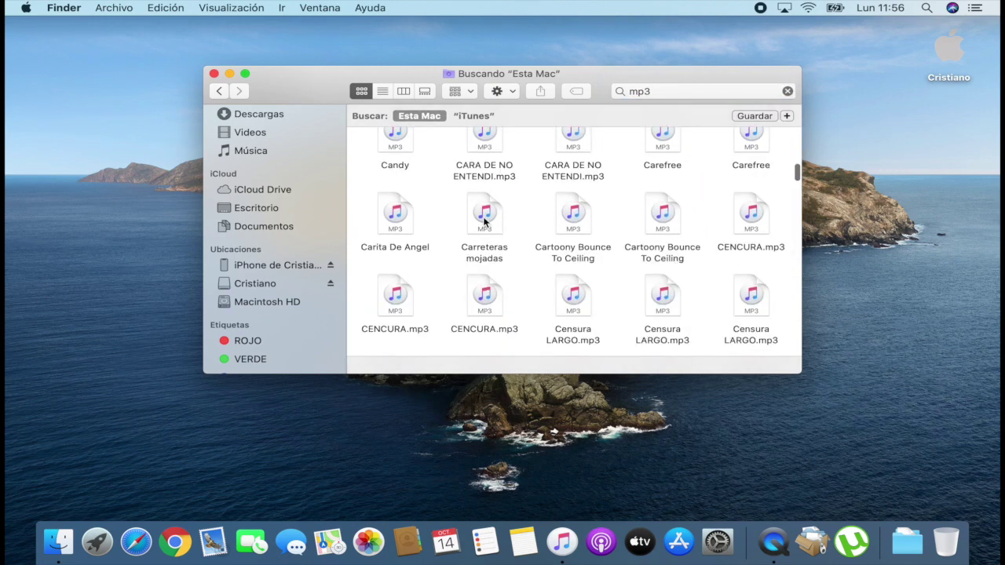
scroll(484, 222, "down", 10)
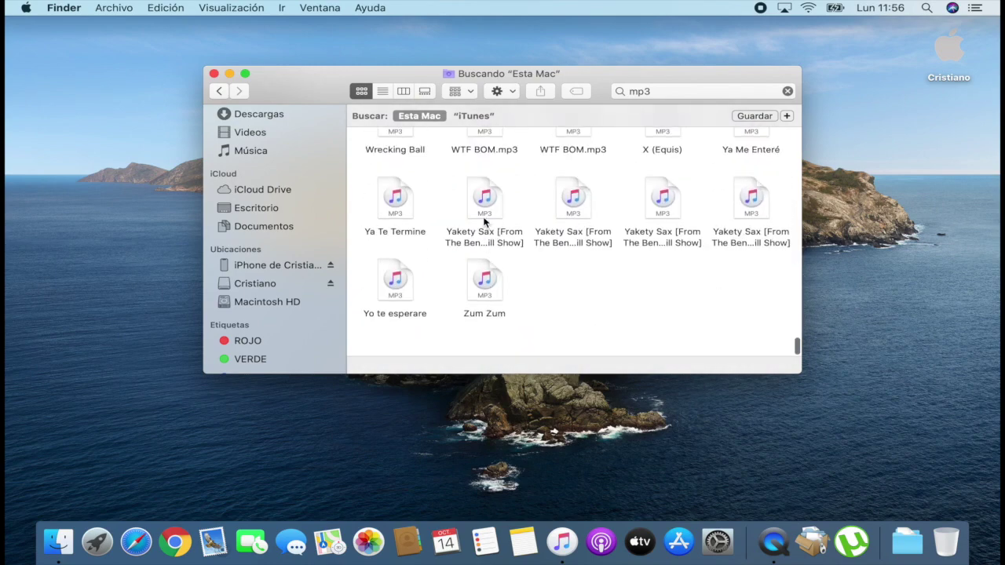
scroll(485, 222, "up", 20)
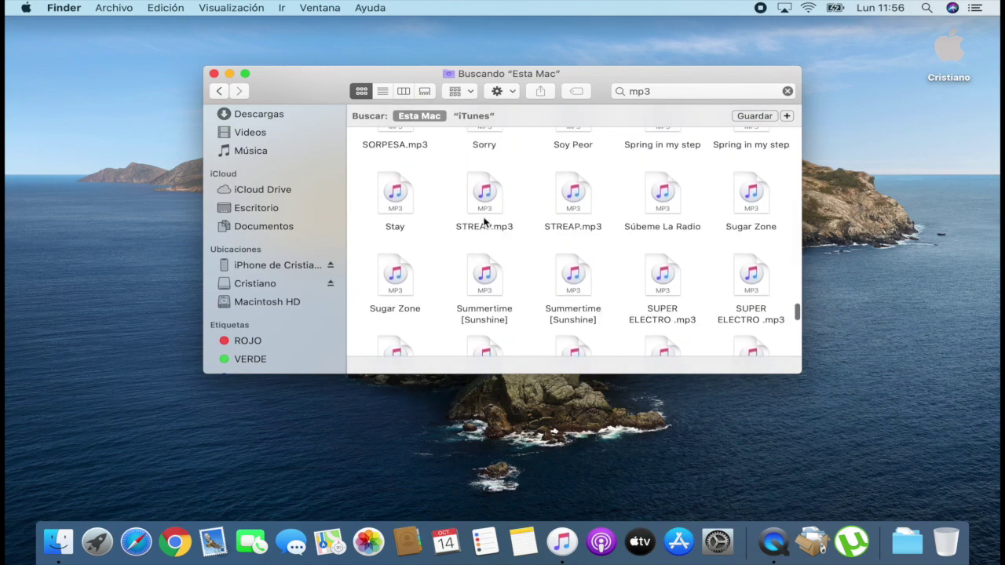
scroll(484, 223, "up", 15)
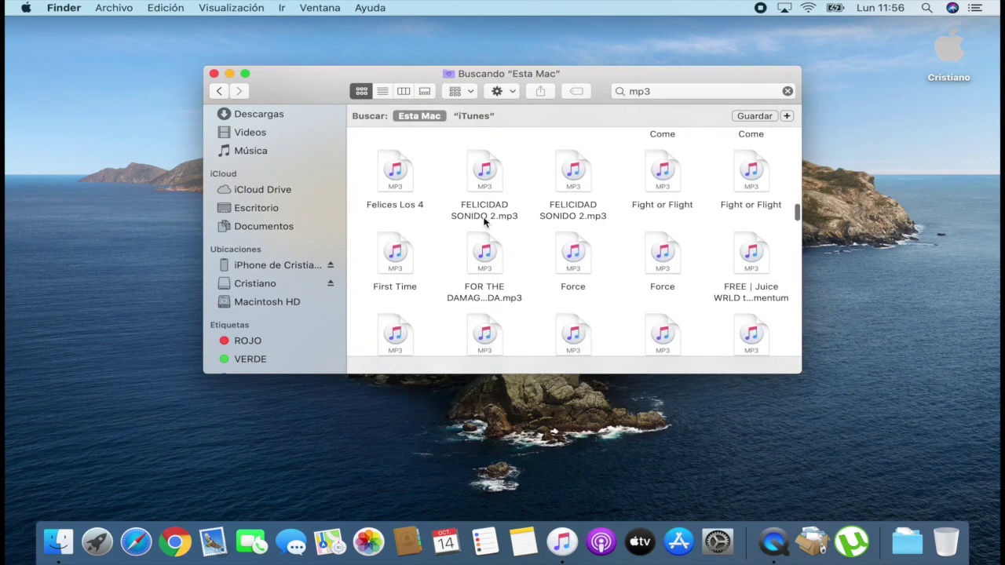
Limit the mp3 search to the iTunes folder and review the songs it contains
left_click(472, 117)
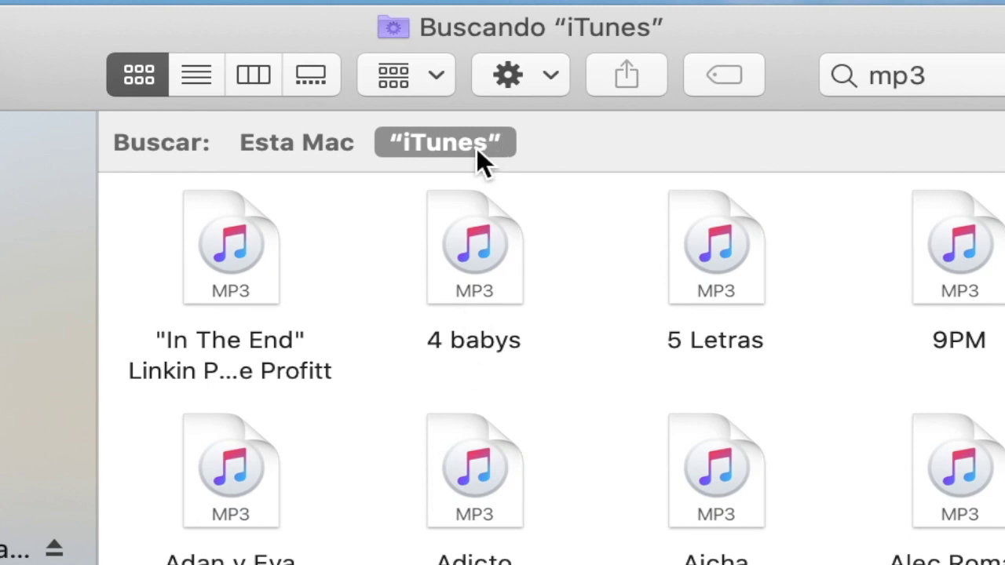
scroll(550, 369, "down", 10)
scroll(550, 369, "down", 15)
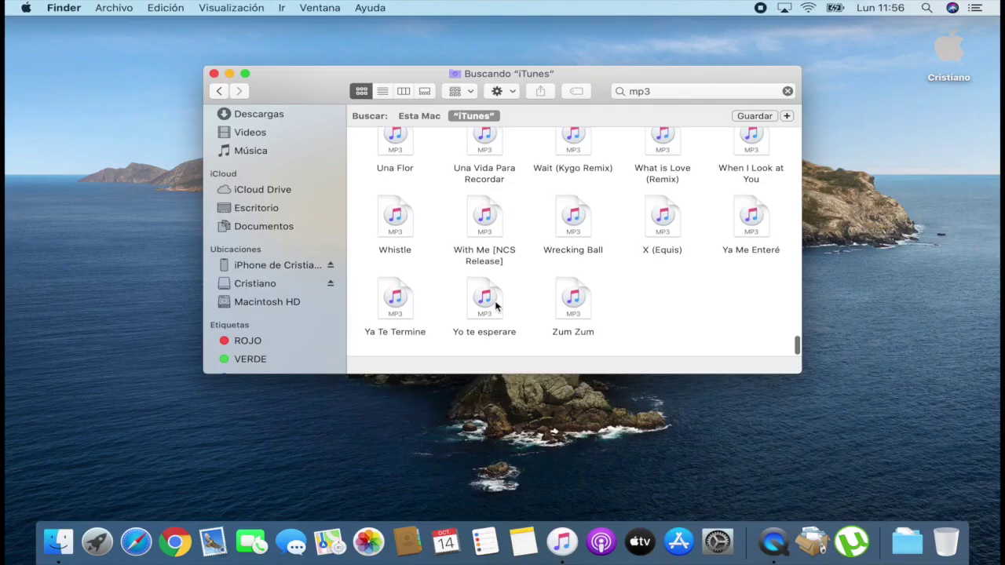
scroll(550, 369, "up", 10)
scroll(496, 306, "up", 5)
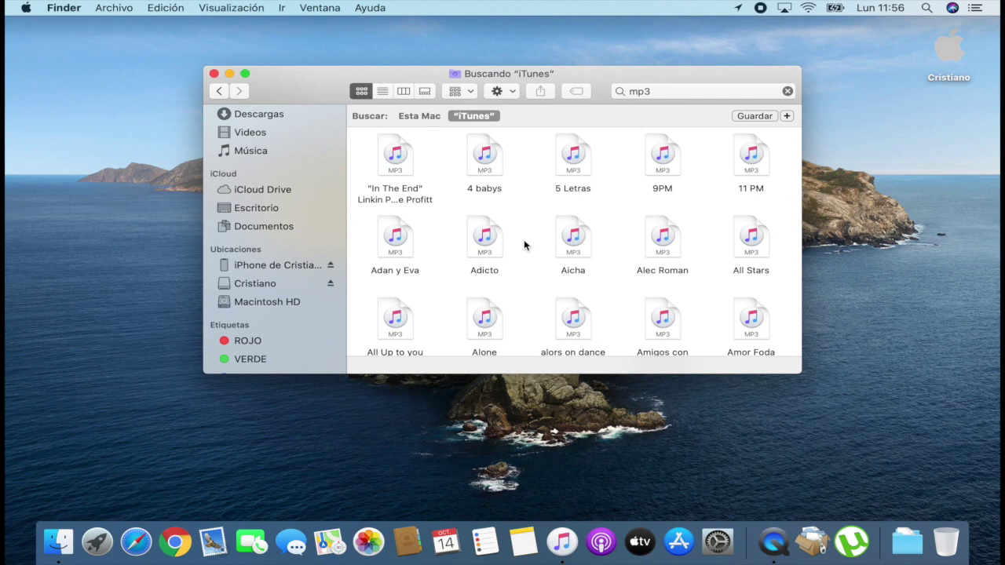
scroll(540, 205, "down", 3)
scroll(540, 205, "up", 3)
Select all MP3 files found in the iTunes folder and open them together in Música, confirming the prompt
key("super+a")
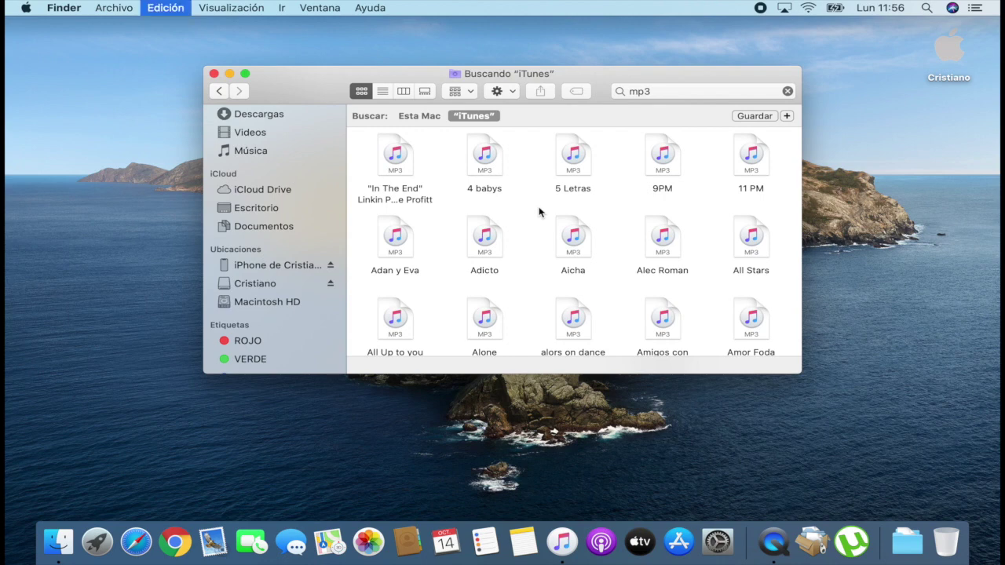
key("super+a")
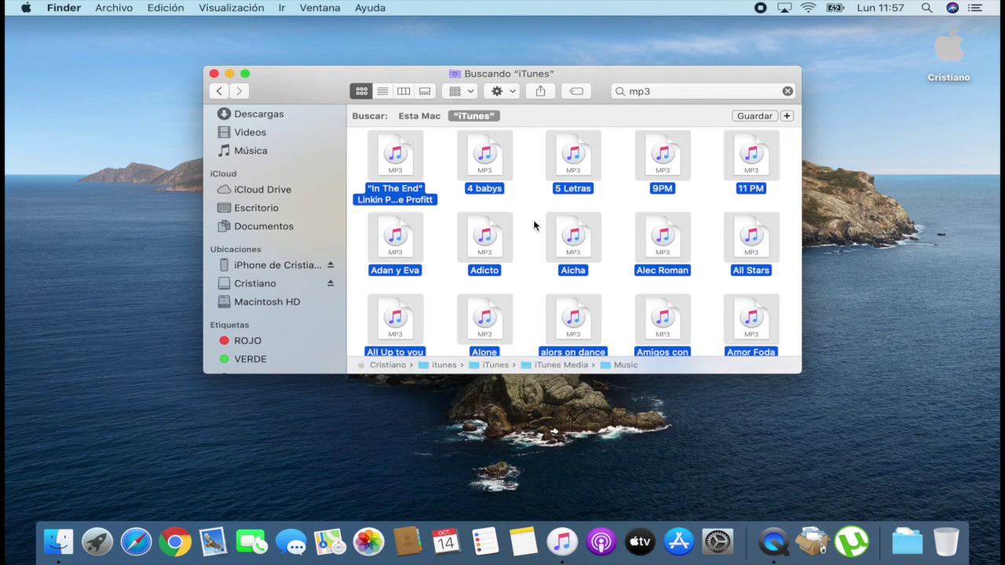
right_click(574, 223)
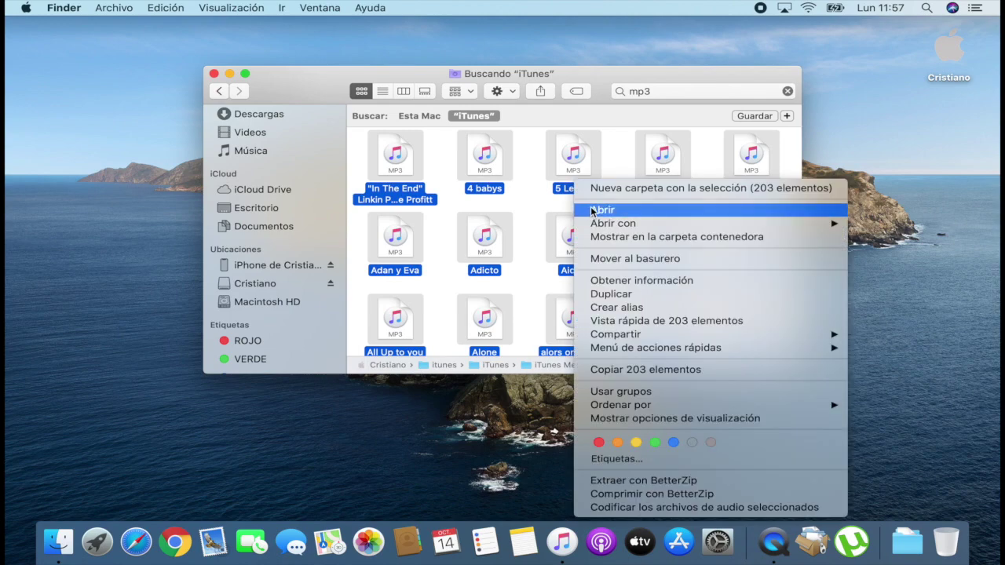
left_click(593, 211)
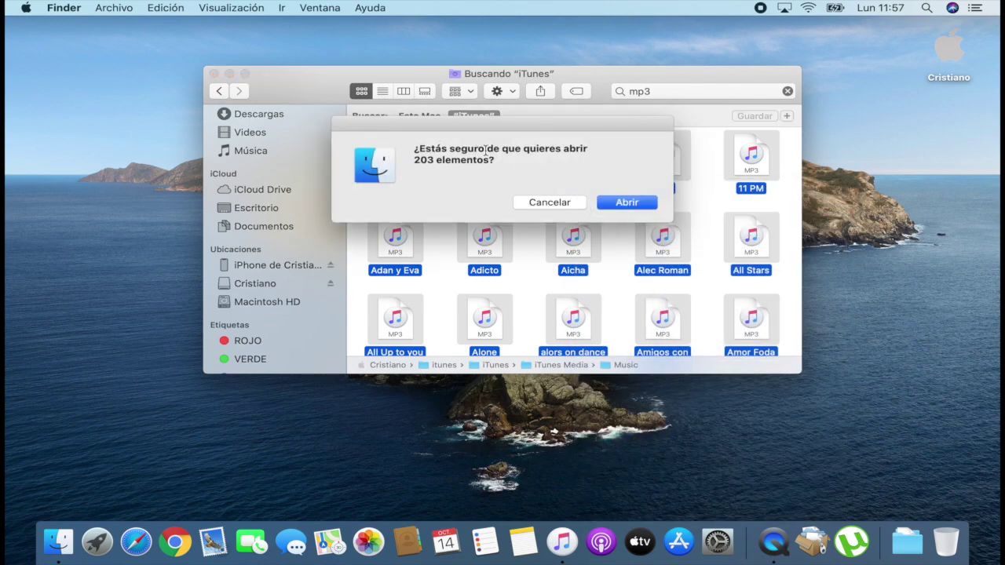
left_click(623, 202)
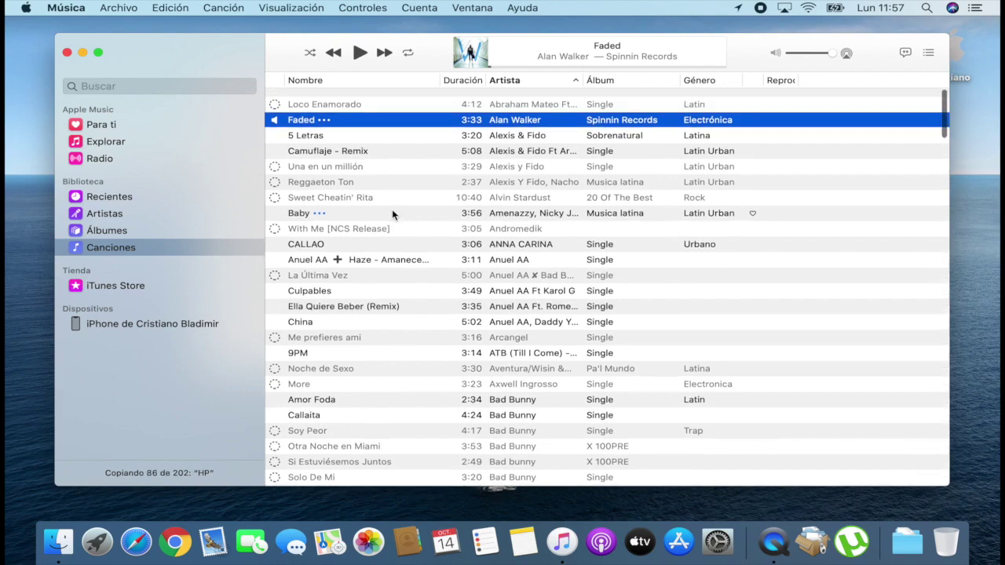
Look through the Canciones list in Música while the imported songs are being copied
scroll(392, 209, "down", 15)
scroll(392, 209, "down", 10)
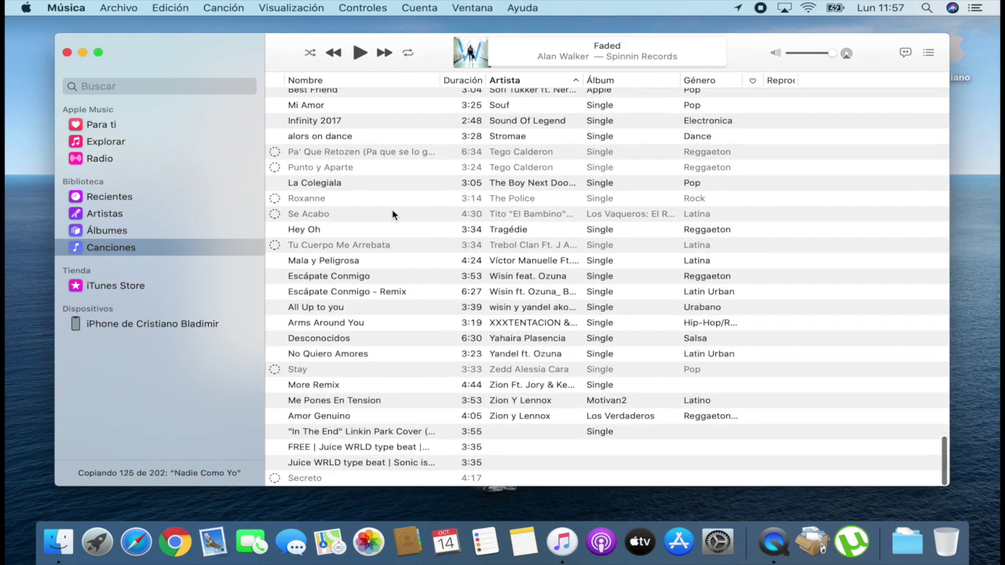
scroll(392, 209, "up", 10)
scroll(392, 209, "up", 10)
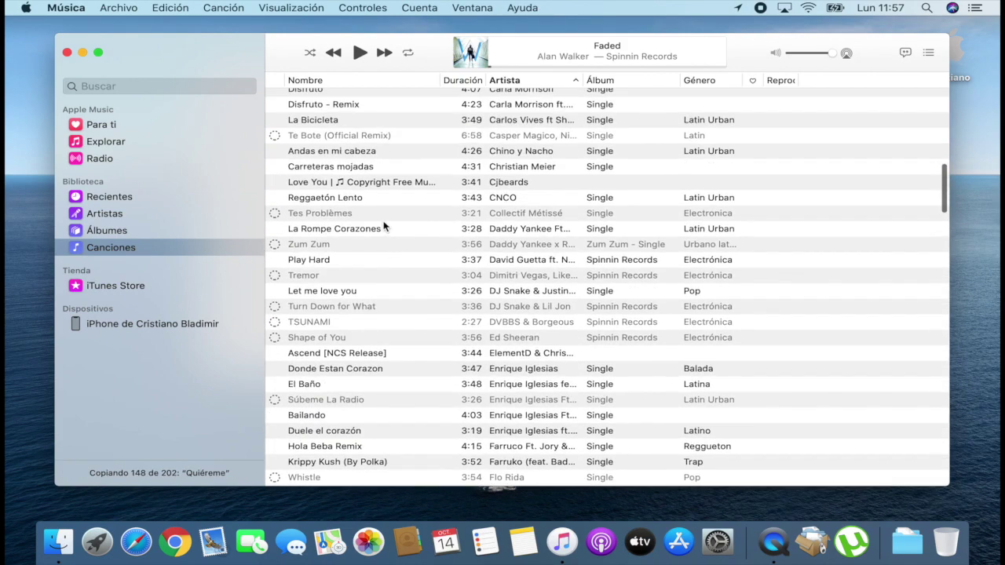
Switch to Finder and replace the iTunes folder search term with m4a
left_click(58, 542)
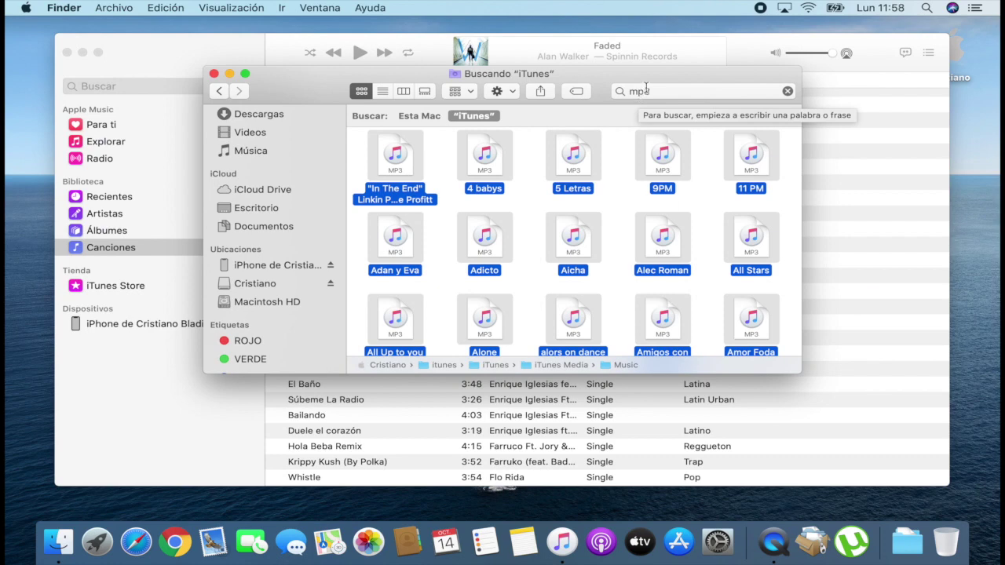
left_click(678, 92)
key("BackSpace")
key("BackSpace")
key("BackSpace")
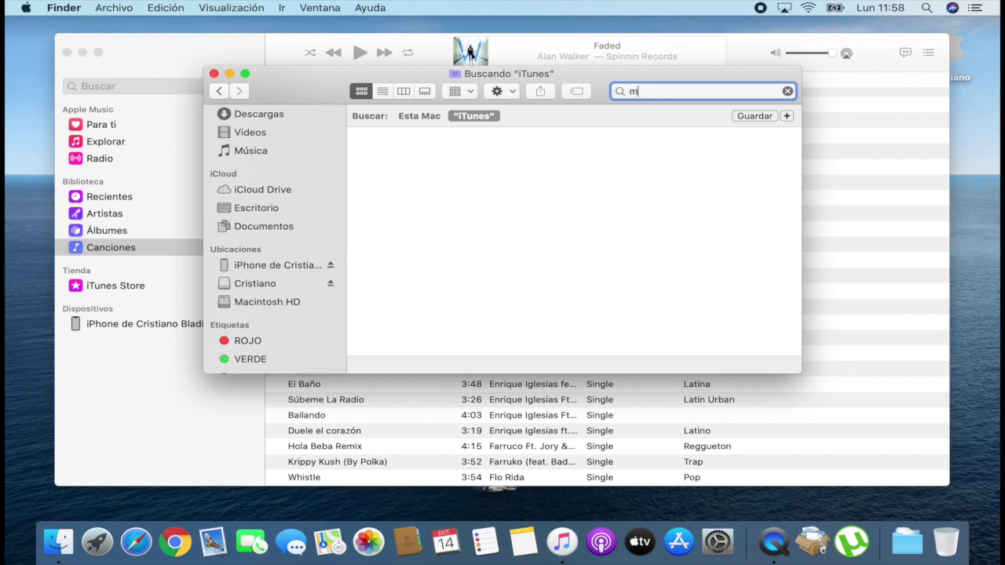
type("m4a")
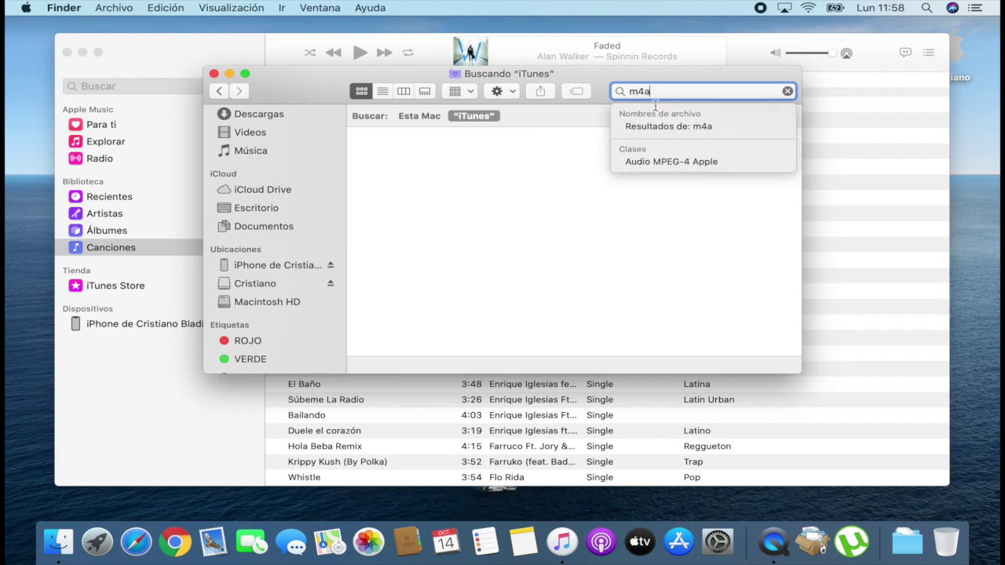
Select all M4A files found in the iTunes folder and open them together in Música, confirming the prompt
scroll(530, 248, "down", 3)
scroll(530, 248, "down", 10)
scroll(517, 208, "up", 20)
scroll(517, 208, "down", 15)
scroll(519, 212, "up", 15)
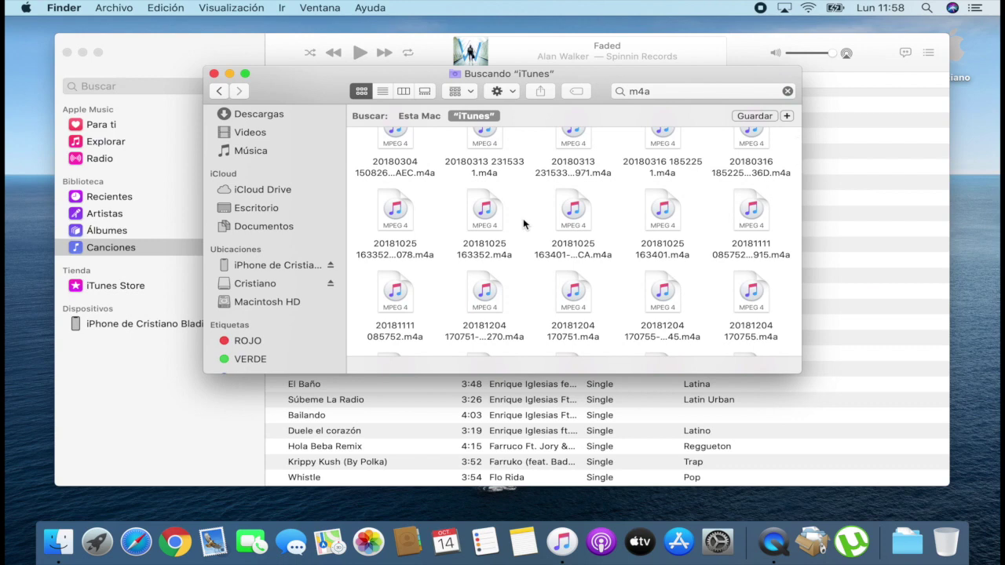
key("super+a")
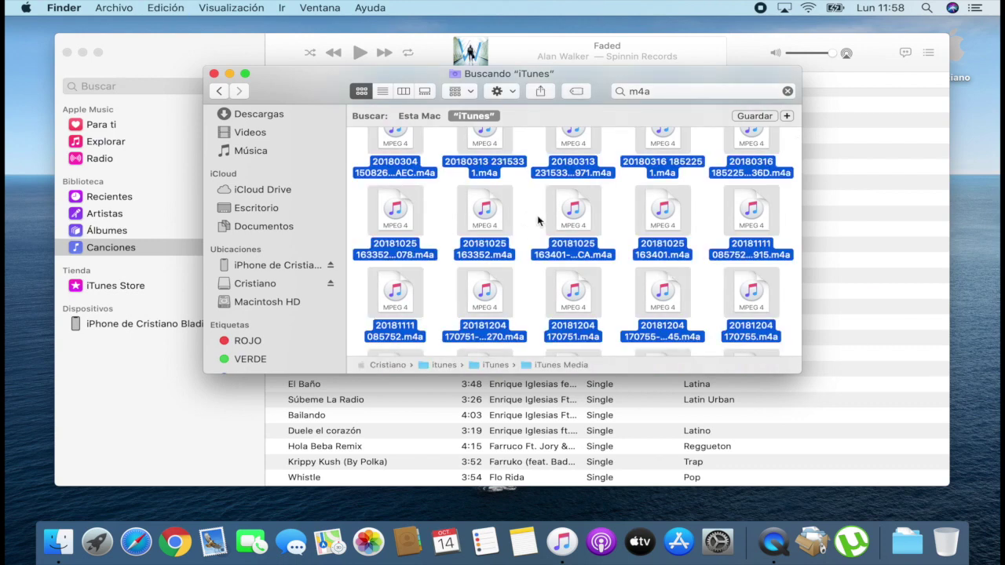
scroll(548, 225, "up", 3)
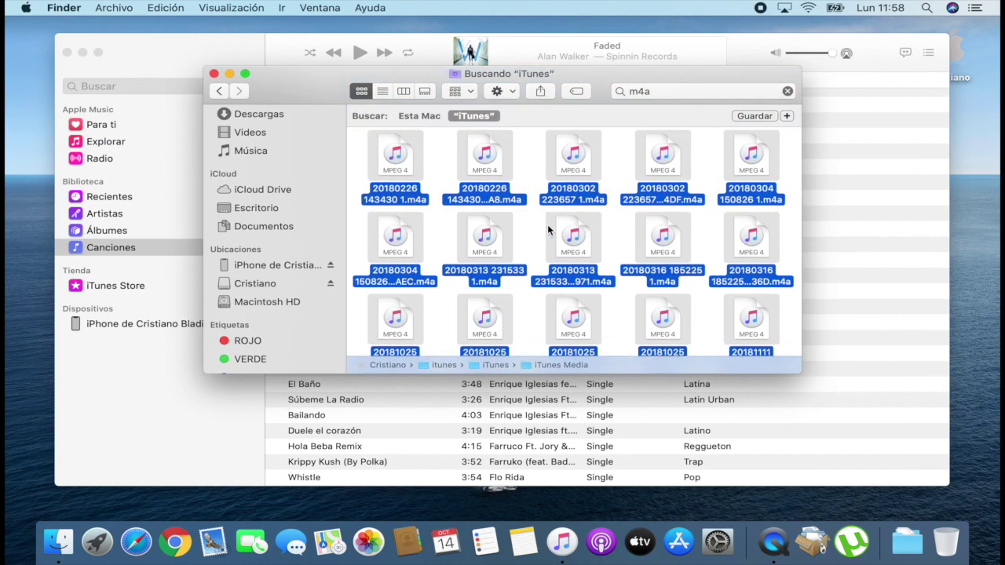
double_click(497, 234)
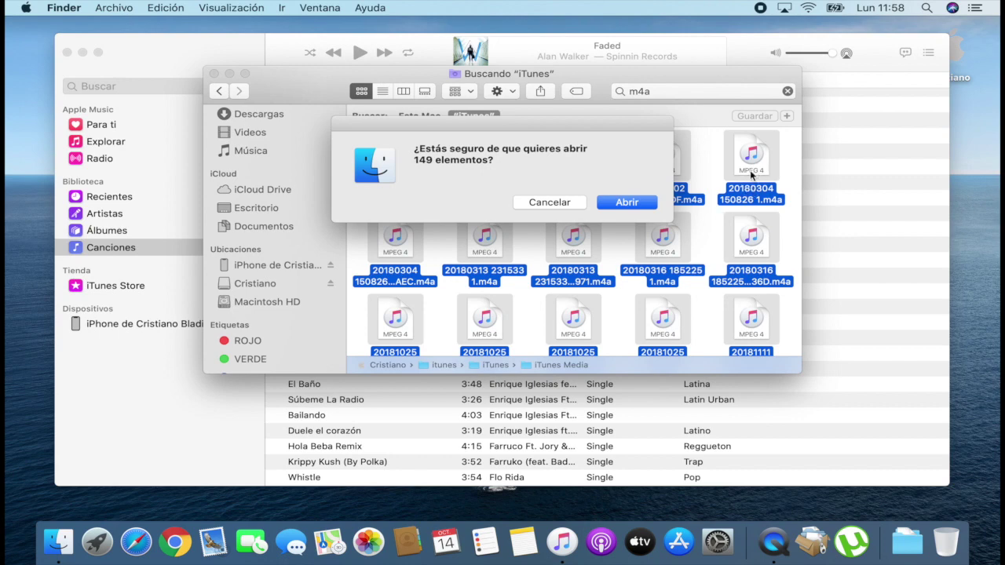
left_click(639, 202)
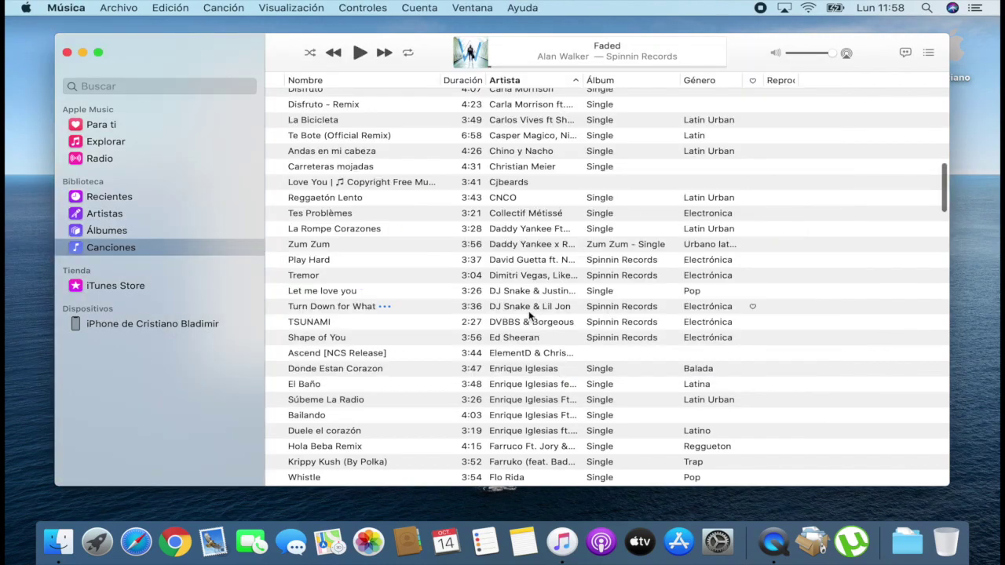
Look through the Canciones list in Música to check the newly added M4A songs
scroll(520, 325, "down", 20)
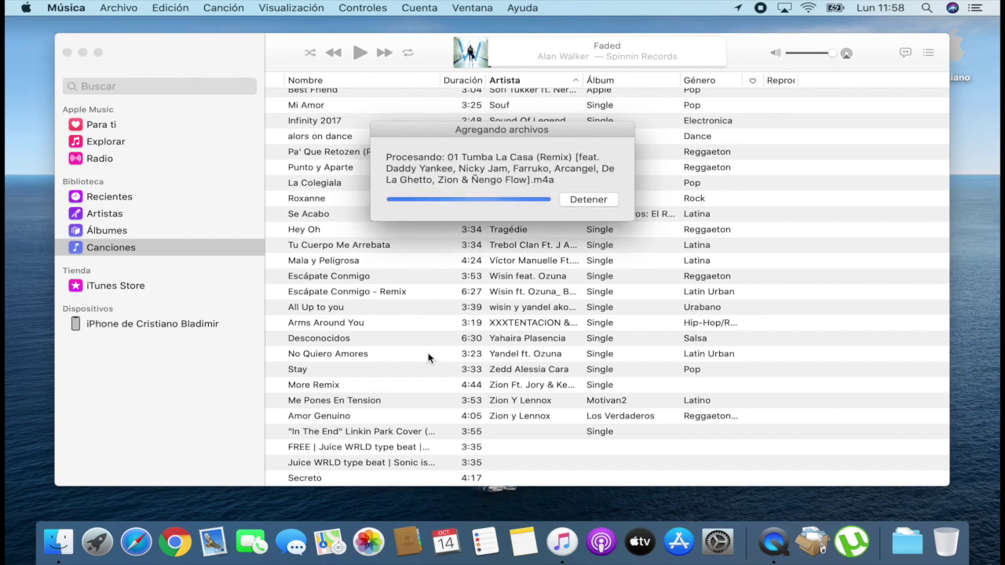
scroll(428, 357, "up", 15)
scroll(427, 288, "up", 15)
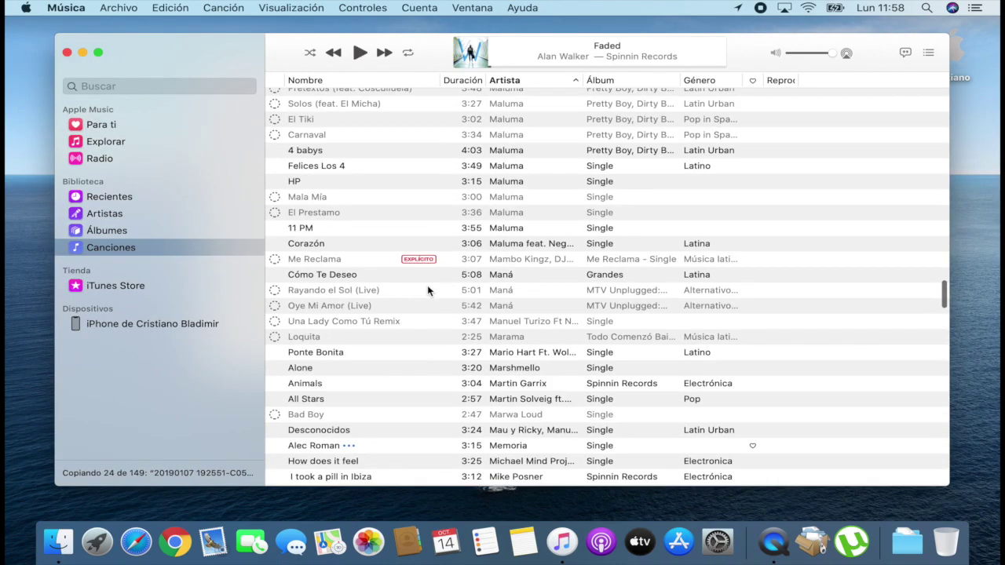
scroll(427, 290, "up", 15)
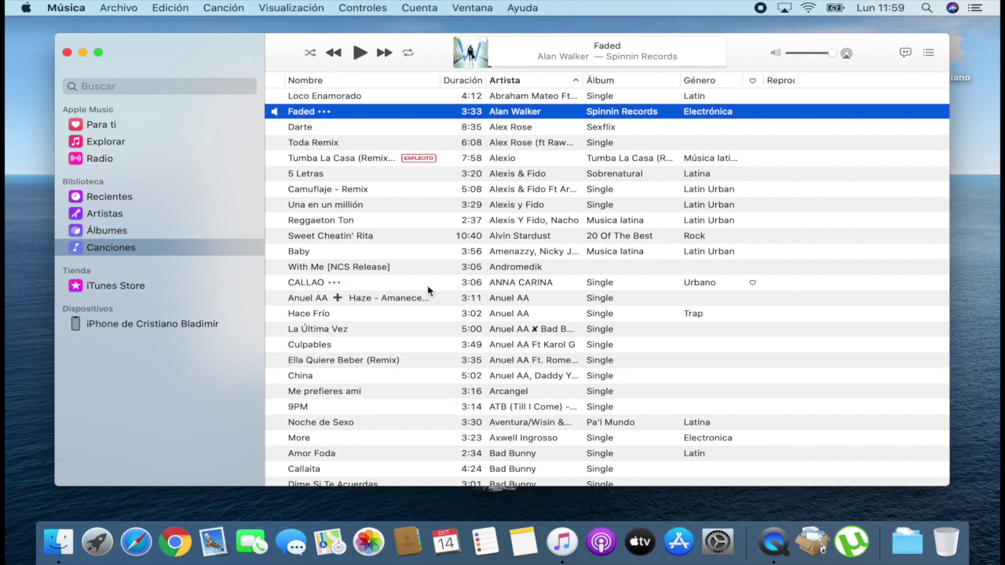
scroll(420, 284, "up", 3)
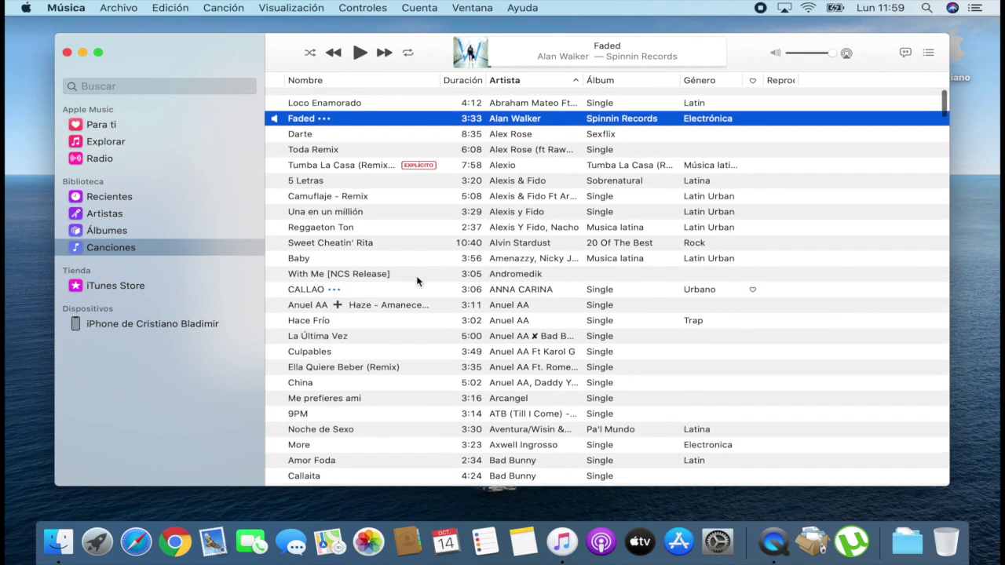
scroll(312, 345, "down", 20)
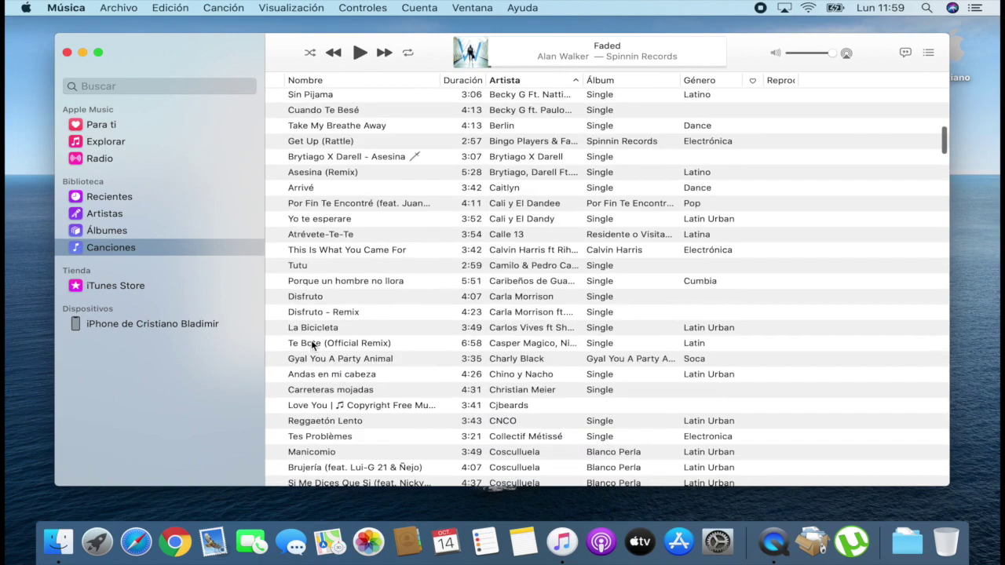
scroll(312, 346, "down", 20)
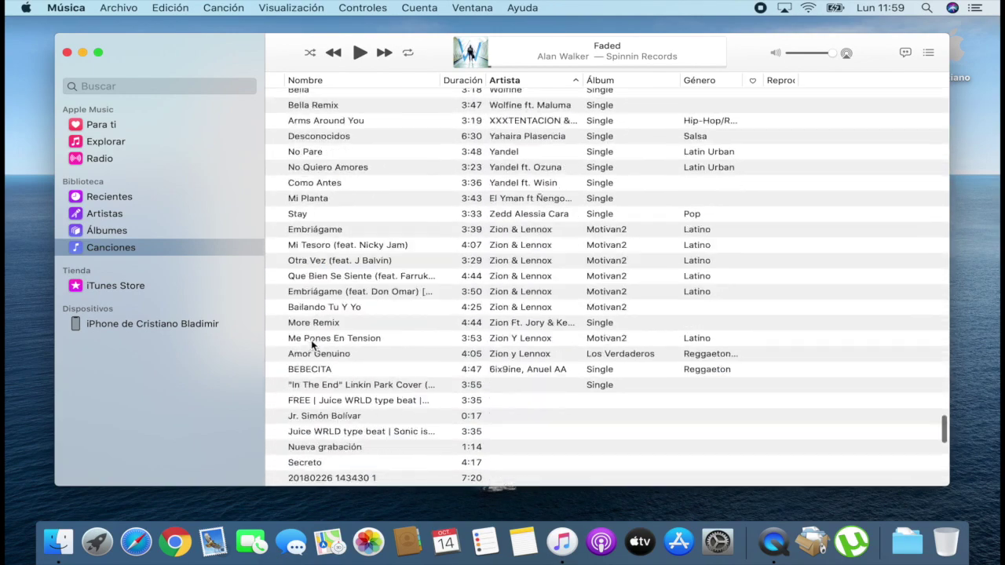
scroll(312, 345, "up", 20)
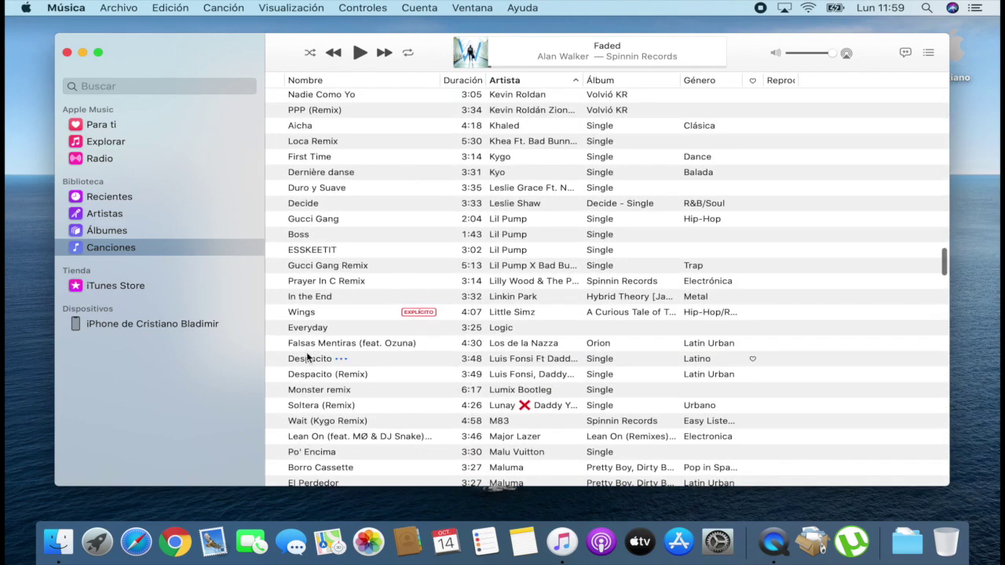
Mute the system sound and play the song Despacito from the Canciones list
key("XF86AudioLowerVolume")
key("XF86AudioLowerVolume")
key("XF86AudioLowerVolume")
key("XF86AudioLowerVolume")
key("XF86AudioLowerVolume")
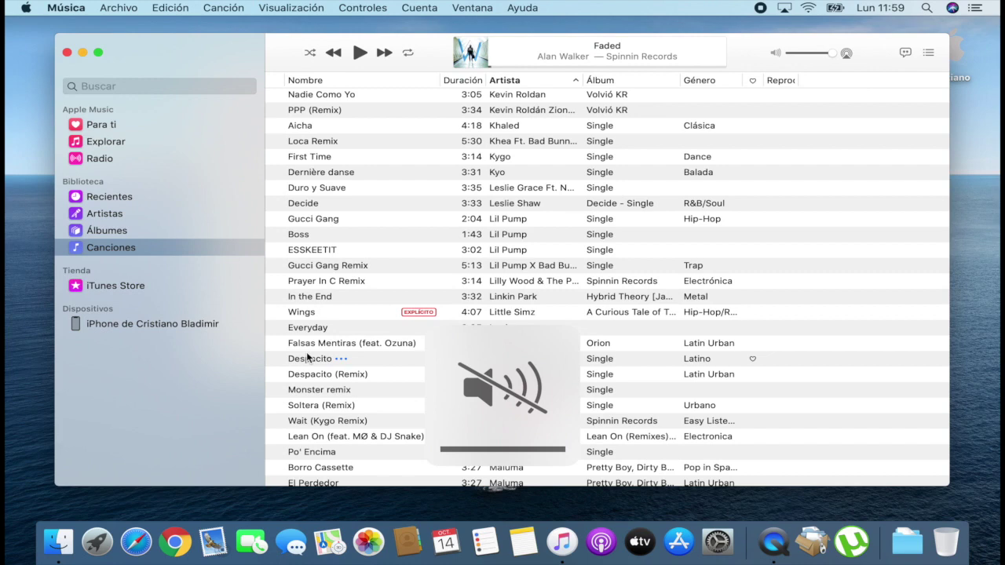
double_click(307, 357)
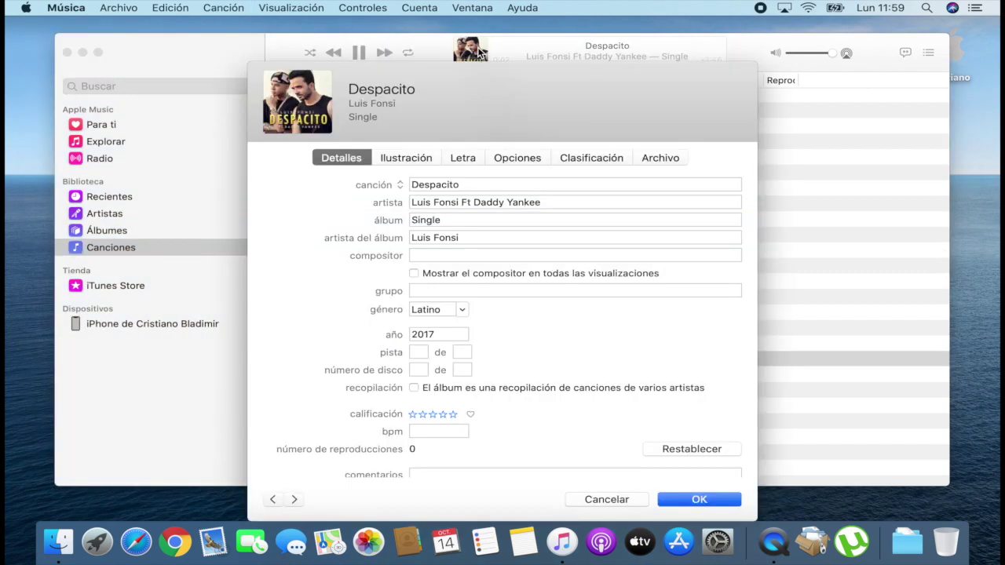
View the album artwork in the information of Despacito and close it without changes
key("super+i")
left_click(406, 158)
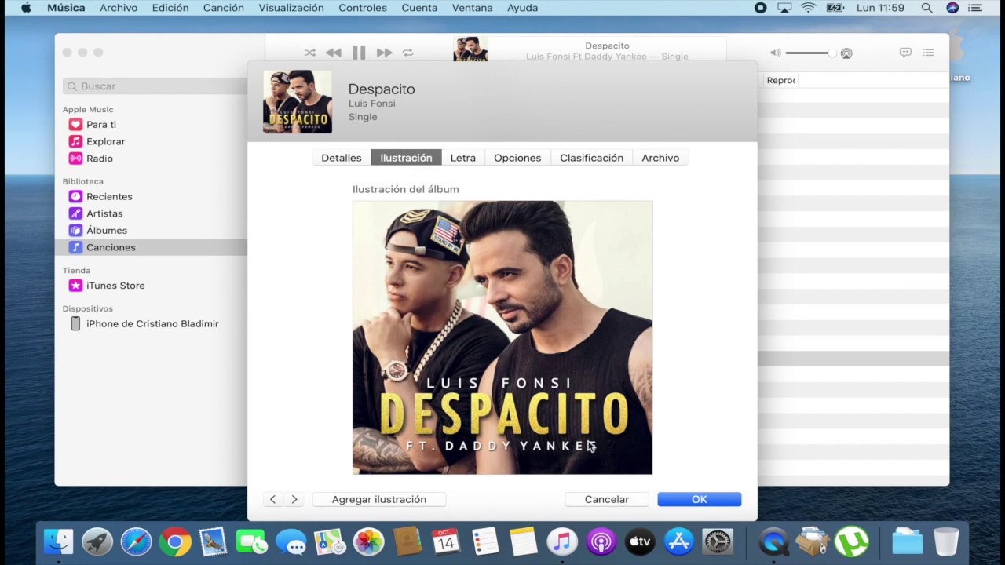
left_click(590, 500)
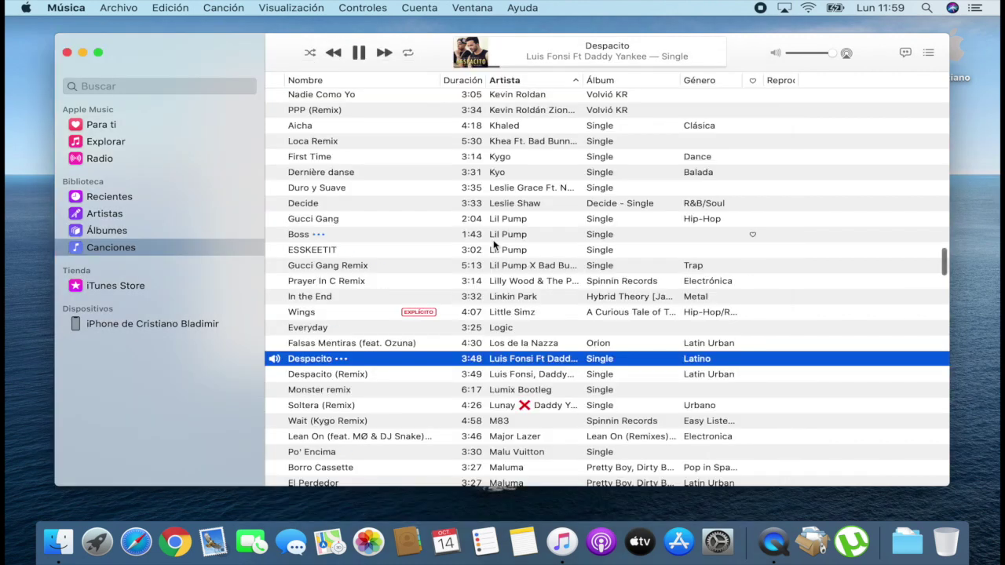
Play Duro y Suave, Boss and Gucci Gang Remix one after another, and pause the playback
double_click(310, 187)
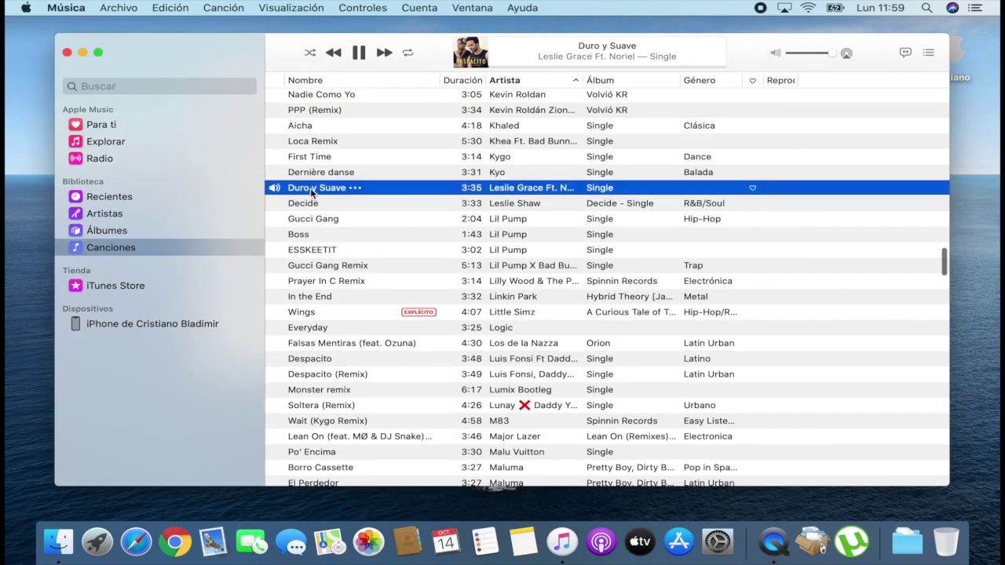
double_click(299, 238)
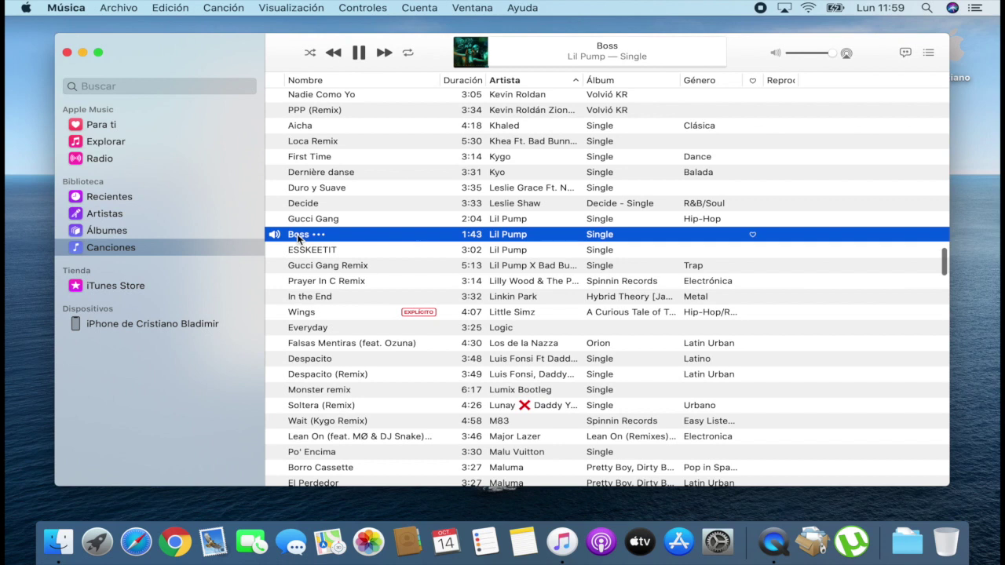
double_click(306, 269)
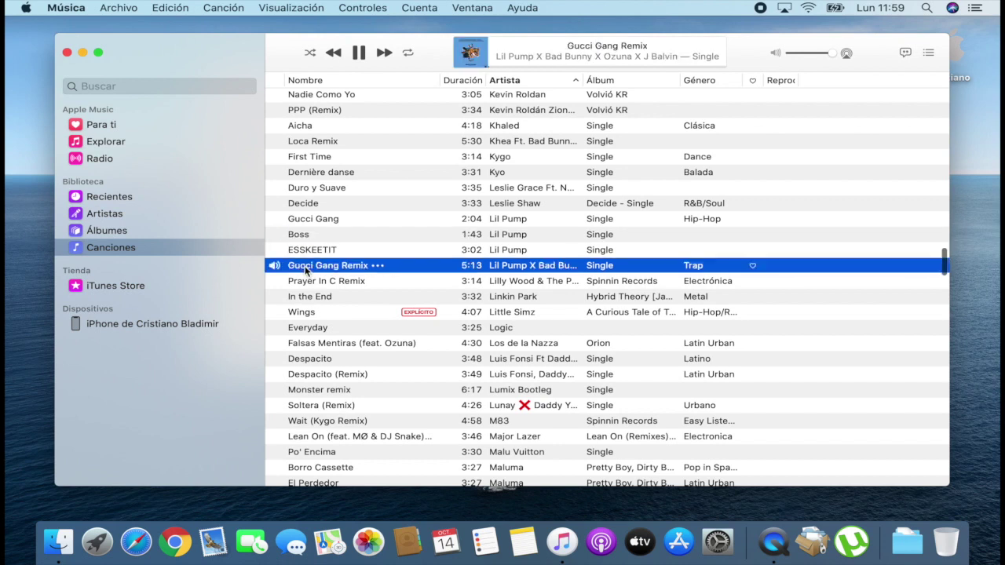
left_click(308, 283)
left_click(357, 57)
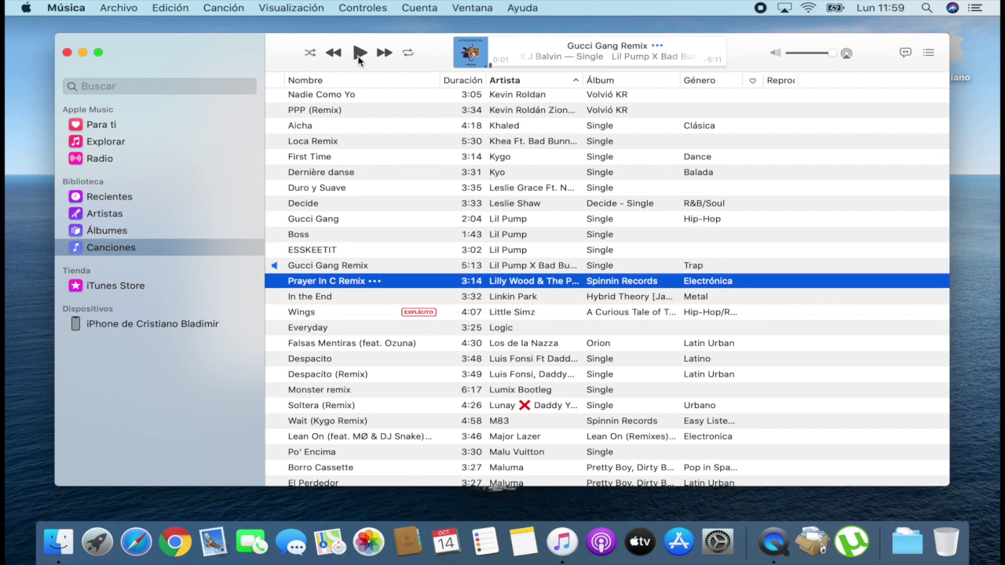
scroll(377, 190, "down", 3)
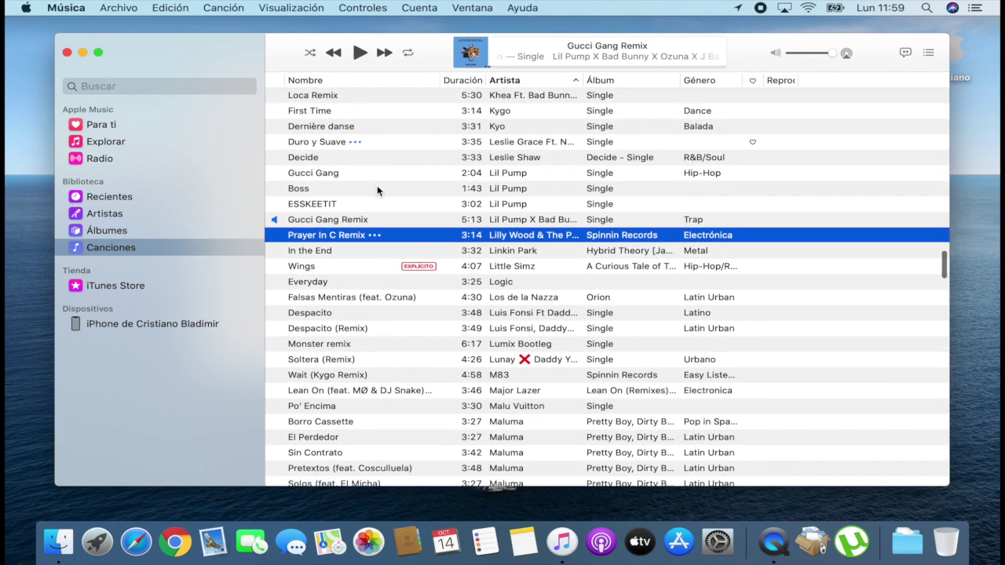
scroll(366, 245, "down", 5)
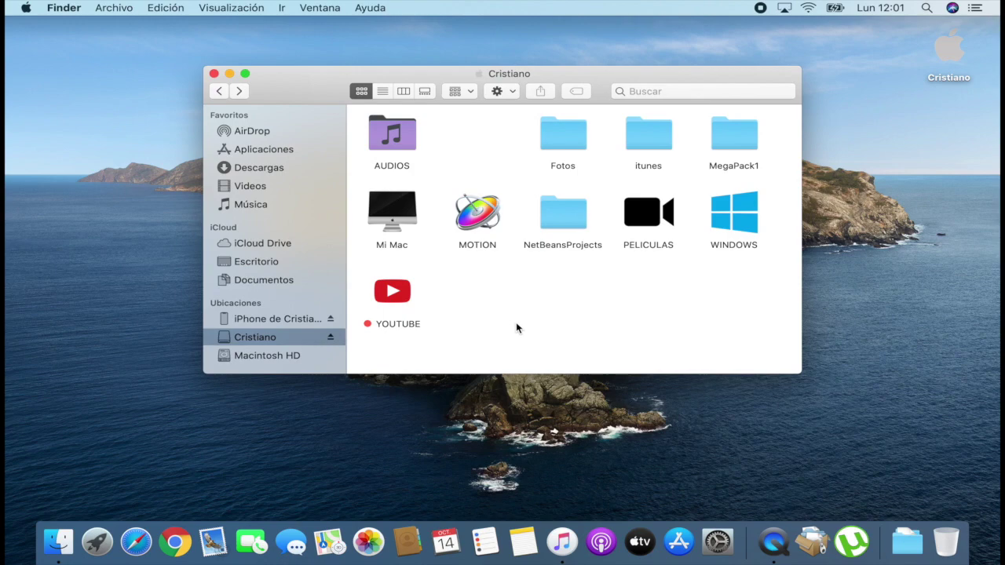
Show the connected iPhone in Música, and switch to Finder to start the iPhone's sync setup
left_click(562, 542)
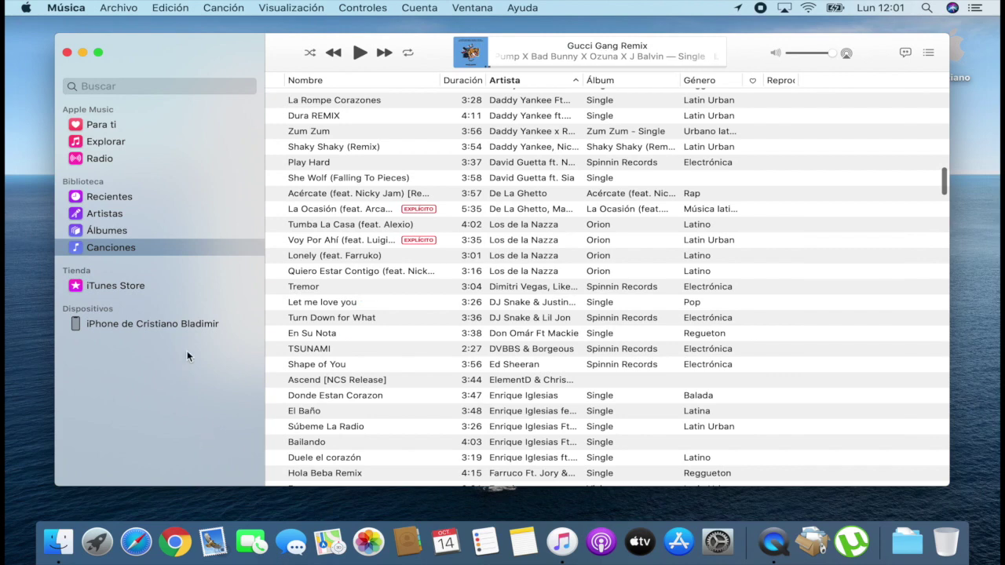
left_click(188, 324)
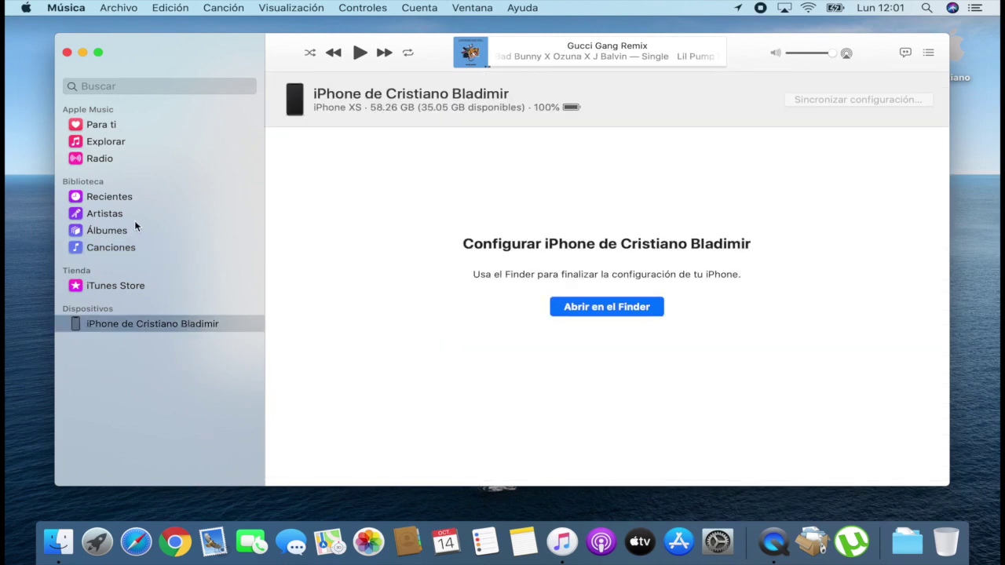
left_click(59, 548)
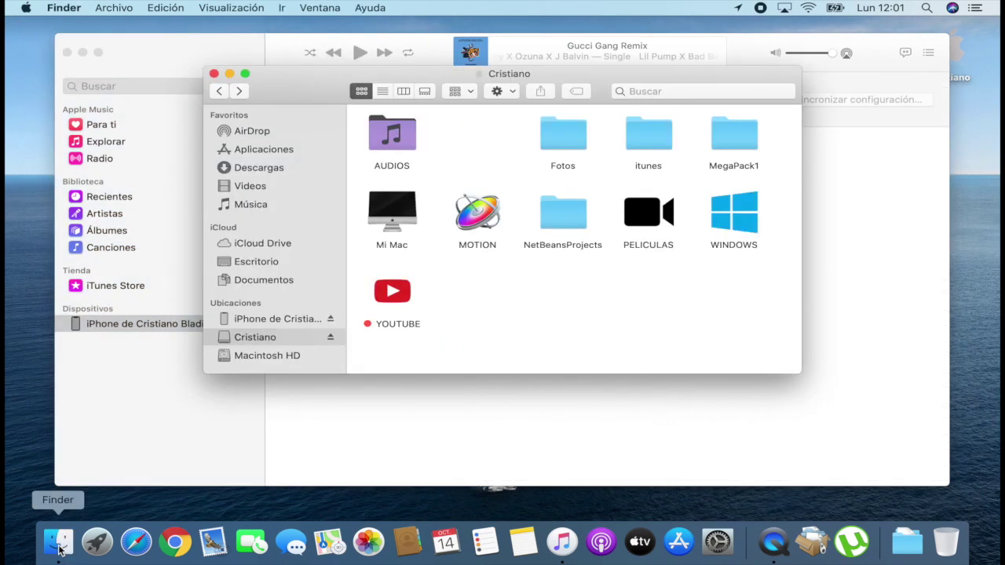
left_click(273, 321)
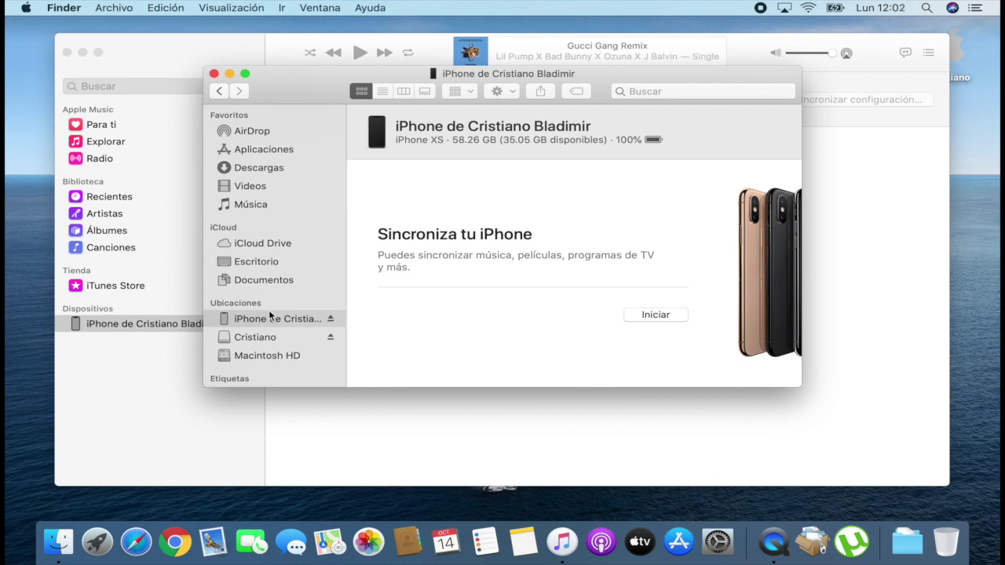
left_click(648, 313)
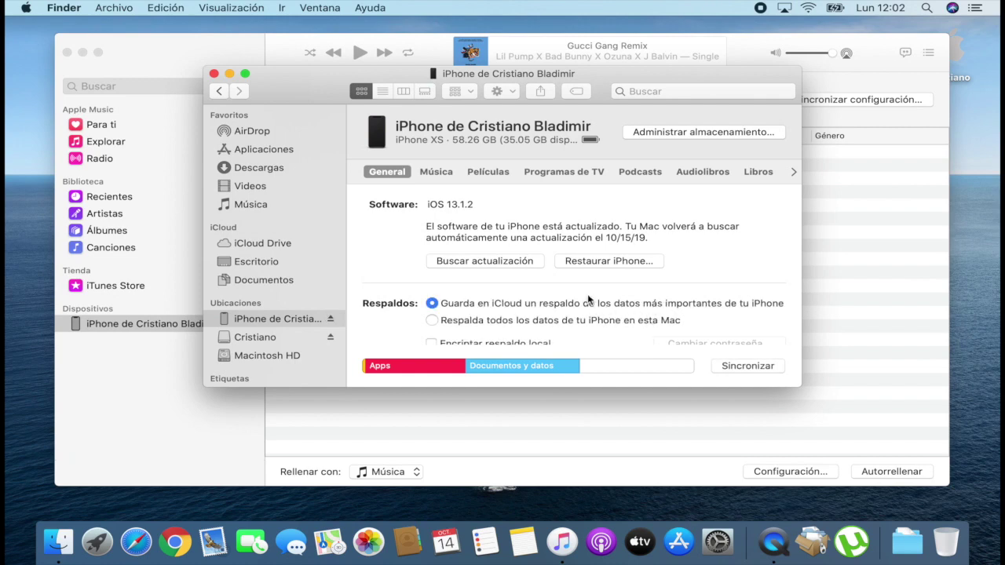
Enable music syncing of the whole music library (Toda la biblioteca musical) with the iPhone and apply it
scroll(497, 316, "down", 5)
scroll(494, 315, "up", 5)
left_click(442, 172)
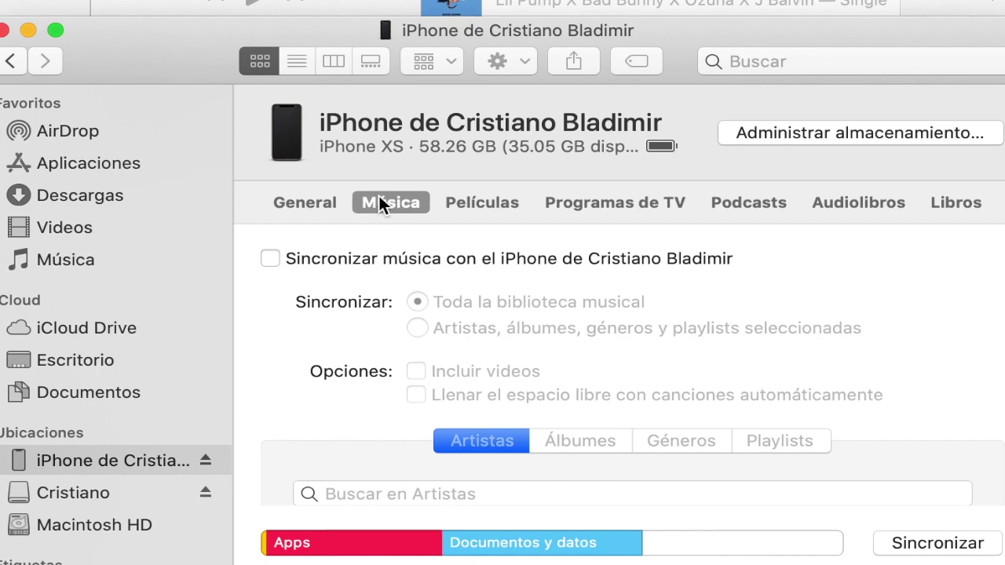
left_click(270, 259)
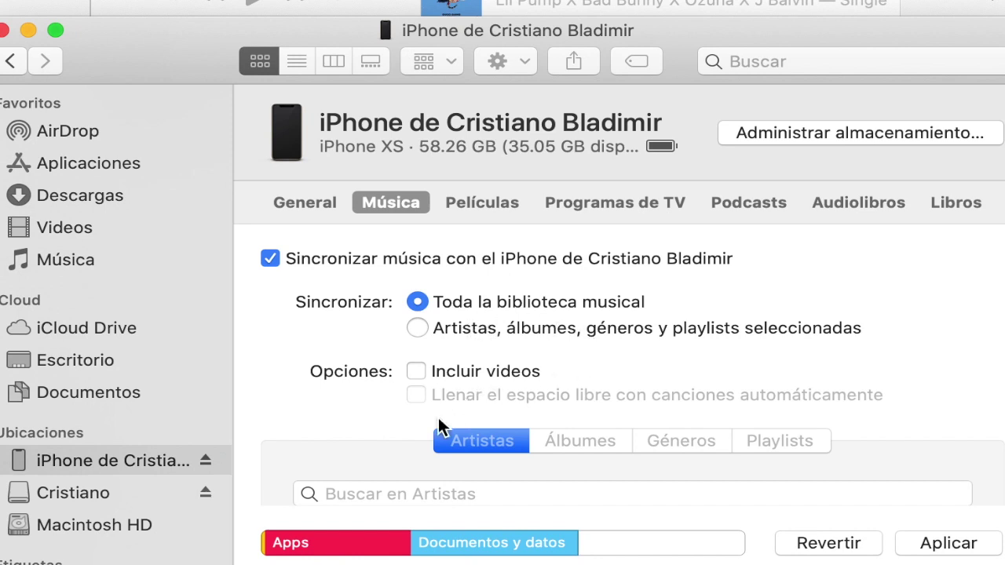
scroll(410, 389, "down", 3)
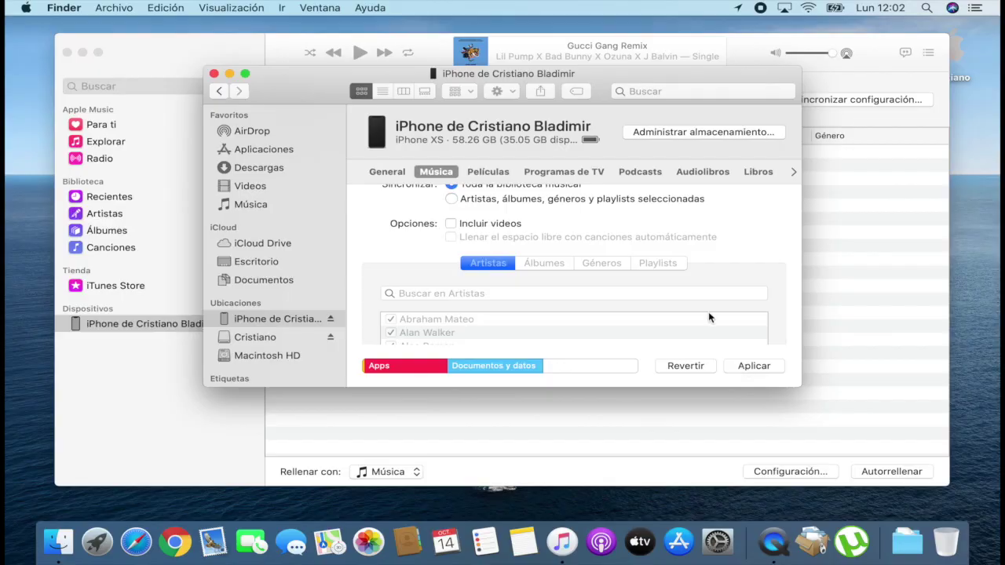
scroll(870, 457, "down", 5)
scroll(709, 318, "down", 5)
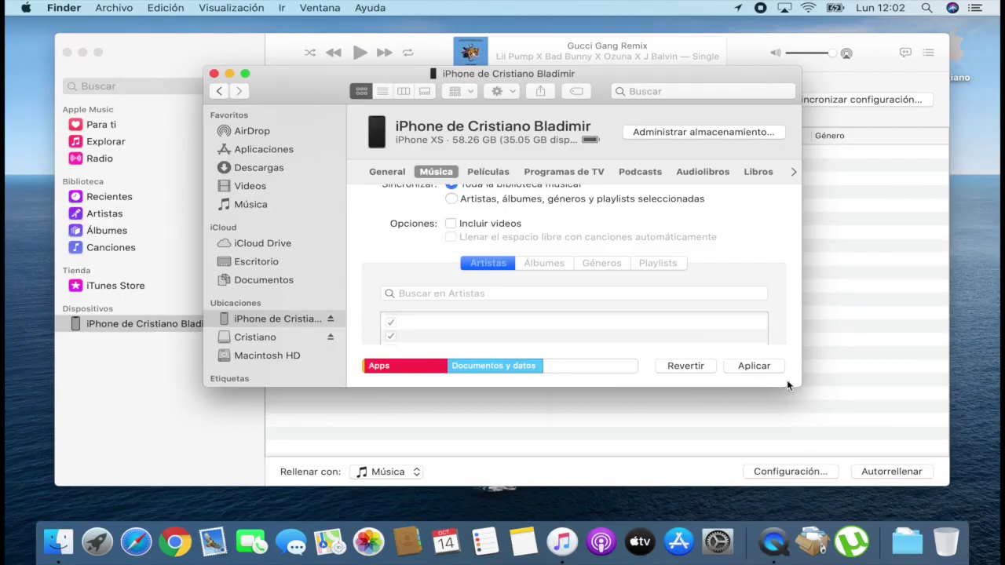
left_click(754, 365)
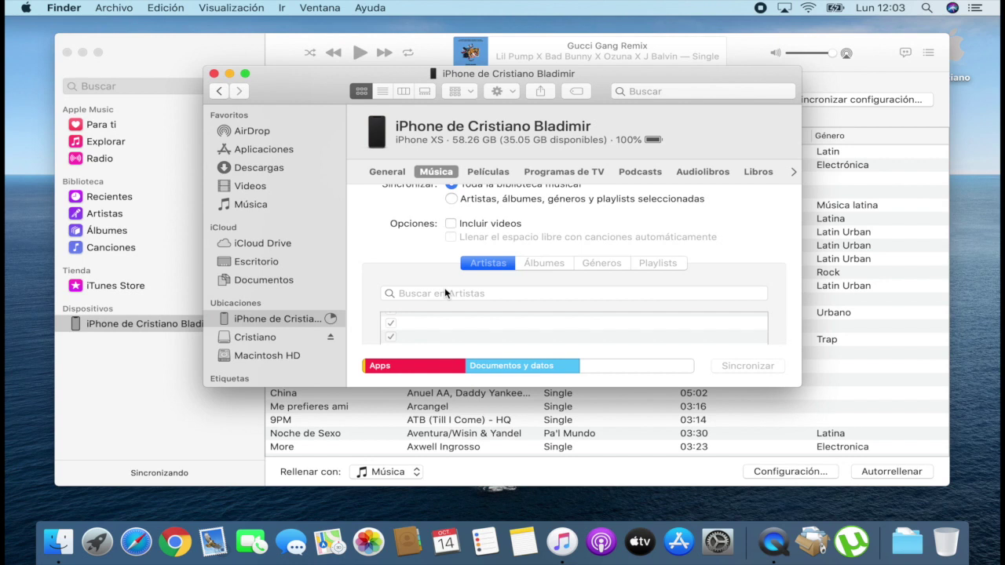
Review the iPhone's music sync options while the synchronization runs
left_click_drag(393, 173, 432, 169)
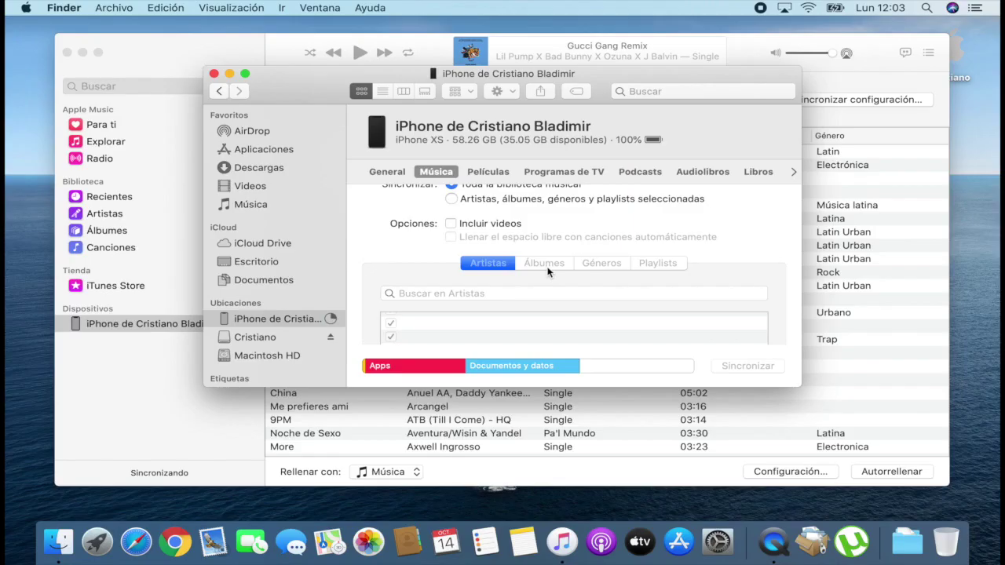
scroll(566, 358, "up", 2)
scroll(548, 272, "up", 2)
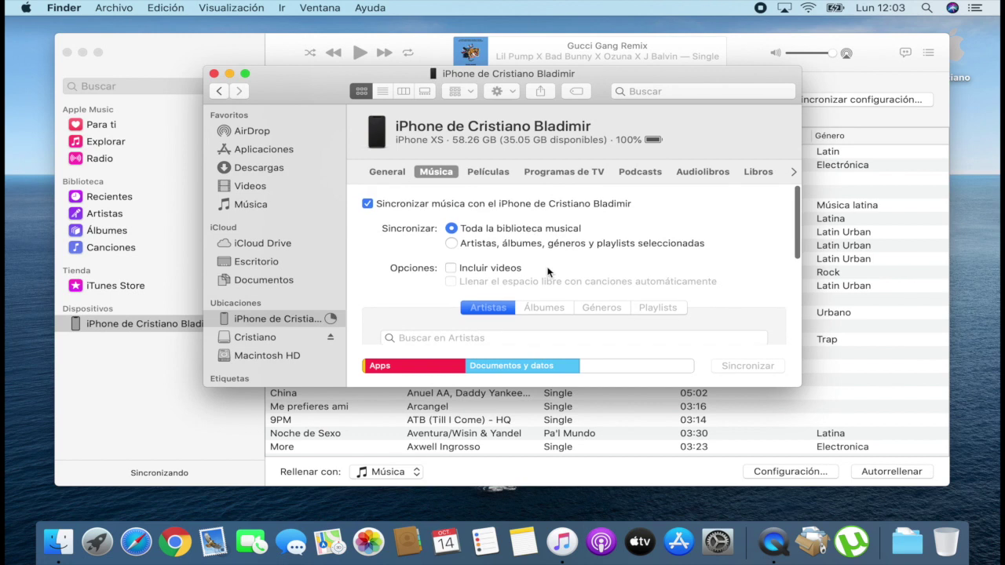